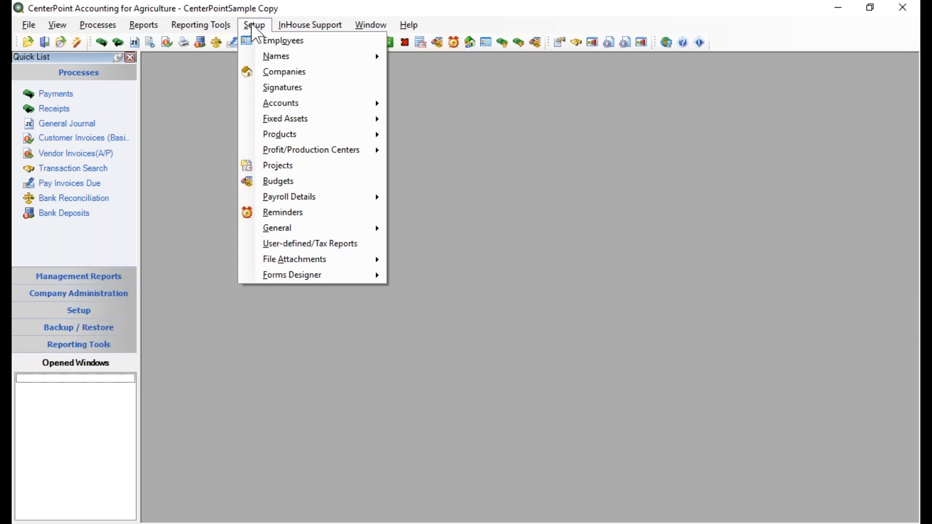
Open the Production Centers setup list and look through its orchard and barn entries.
mouse_move(305, 154)
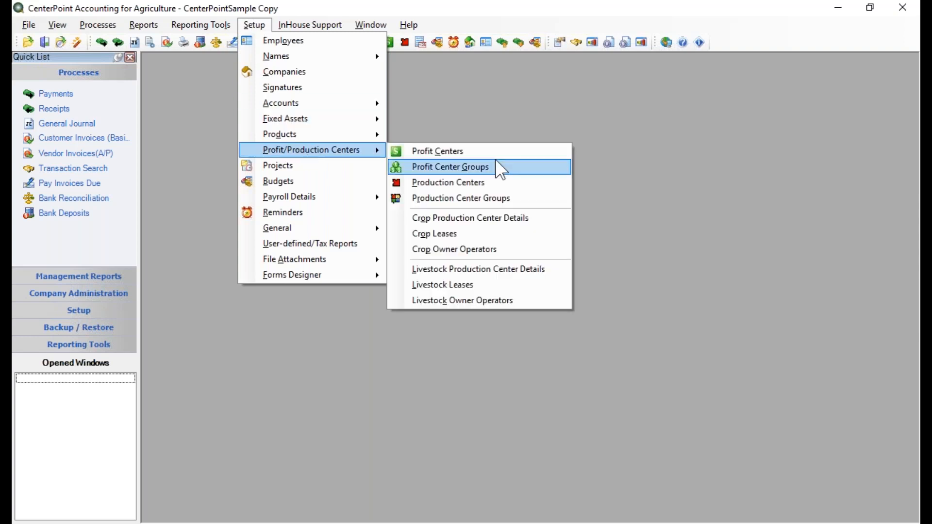
left_click(453, 185)
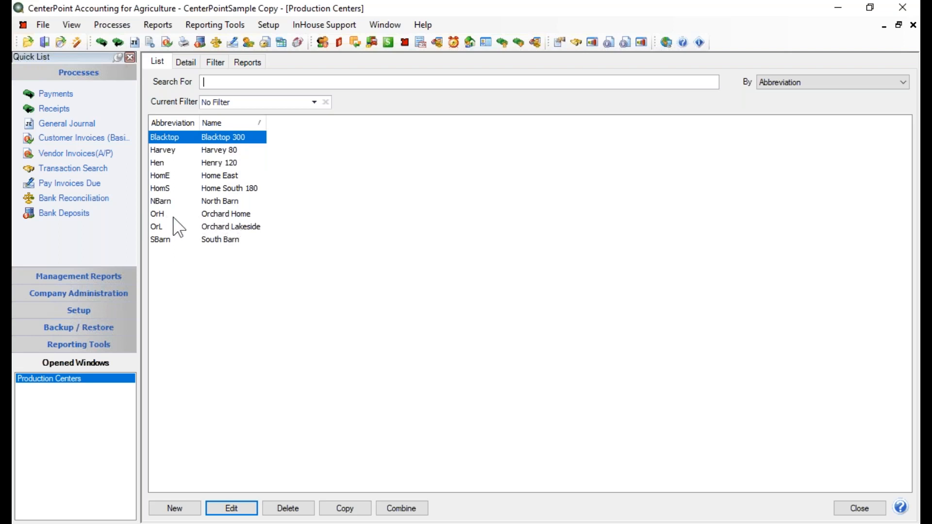
left_click(233, 217)
left_click(234, 228)
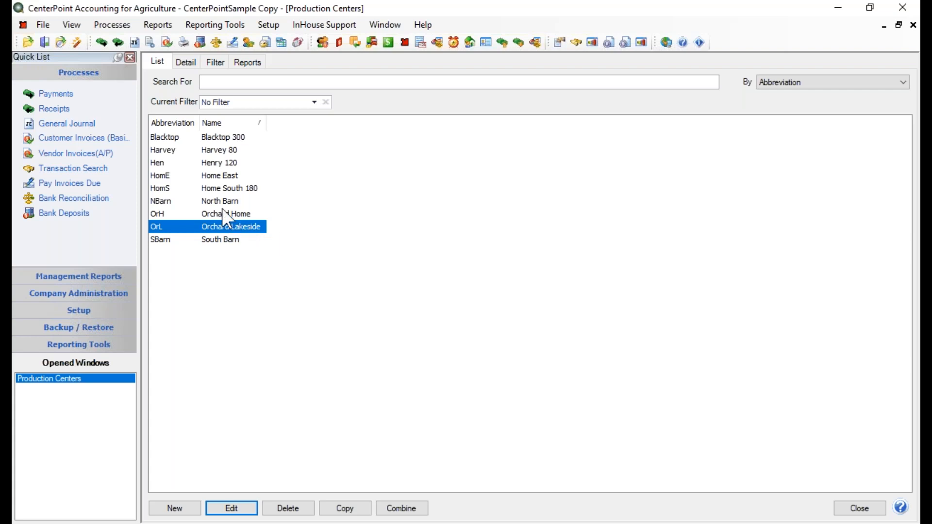
left_click(219, 240)
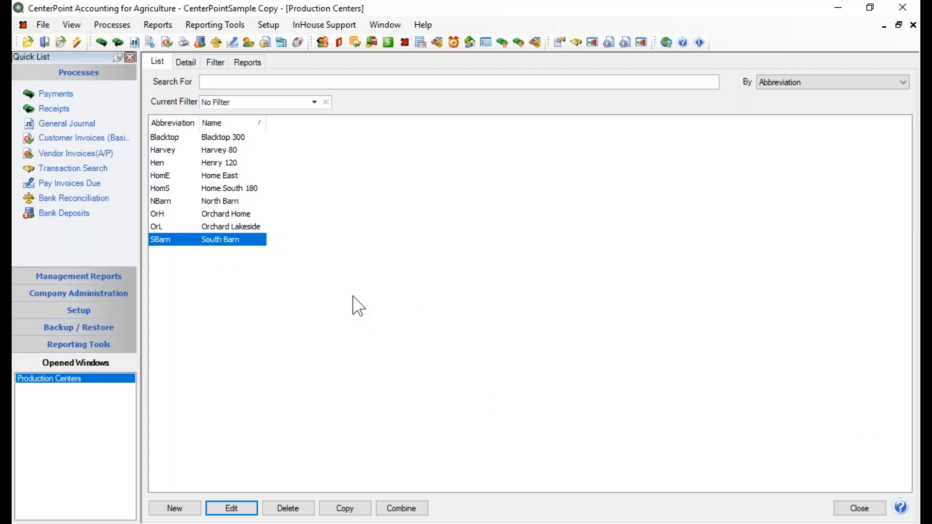
left_click(218, 203)
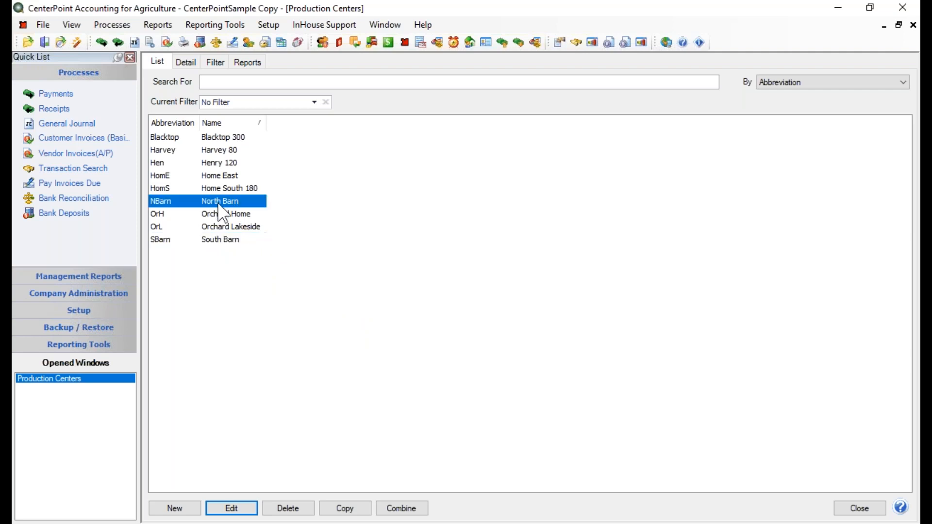
left_click(212, 244)
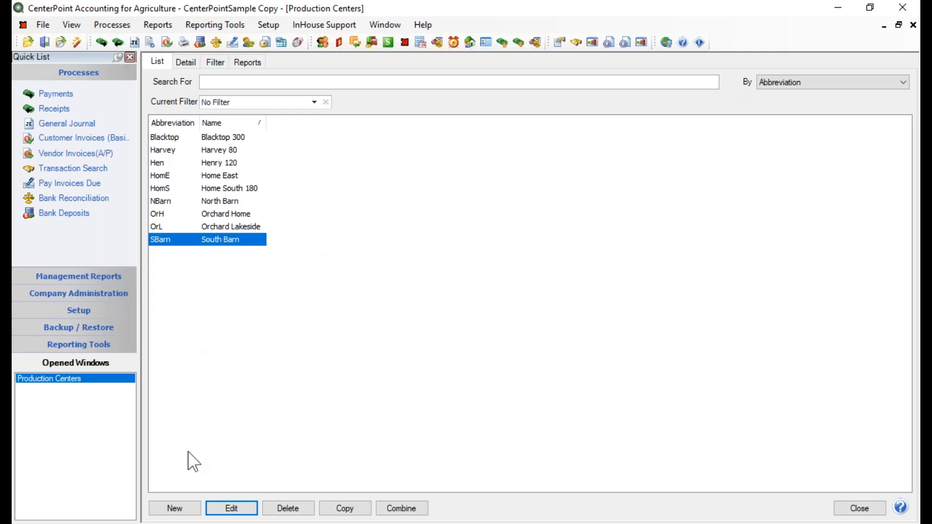
Create a new production center with abbreviation Strain, name Strain Field and type Crop.
left_click(175, 510)
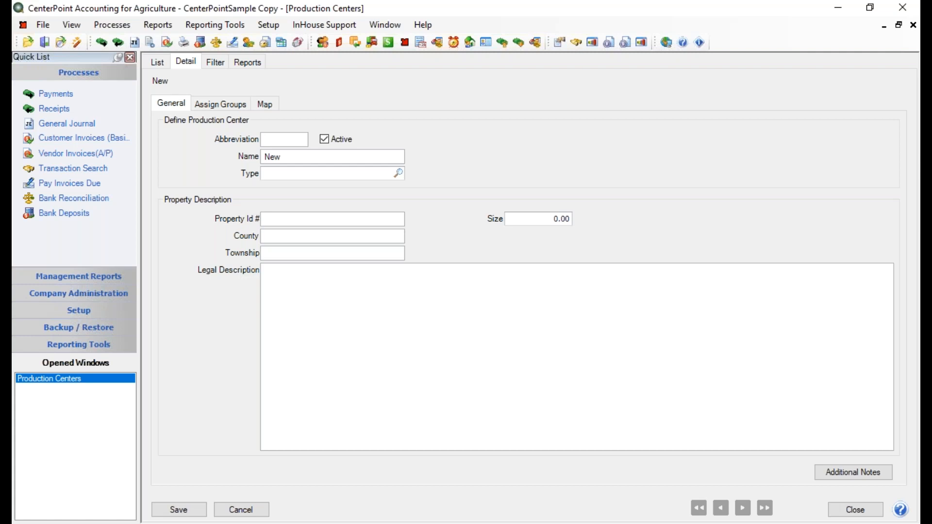
type("Strain")
key("Tab")
type("Strain Field")
key("Tab")
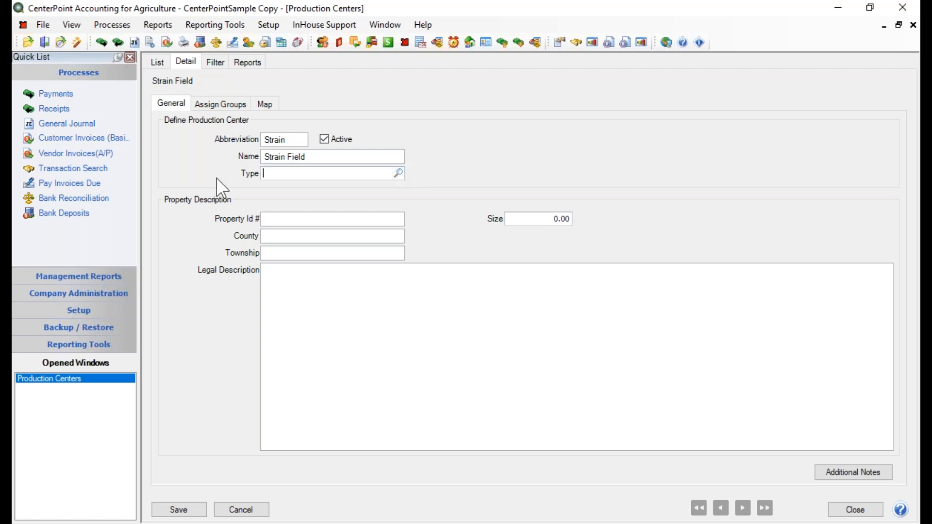
left_click(402, 173)
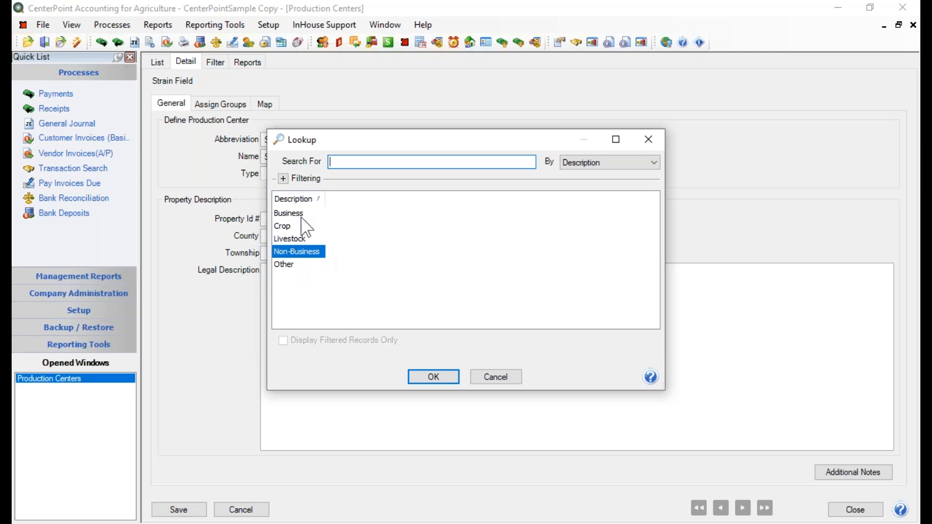
left_click(279, 230)
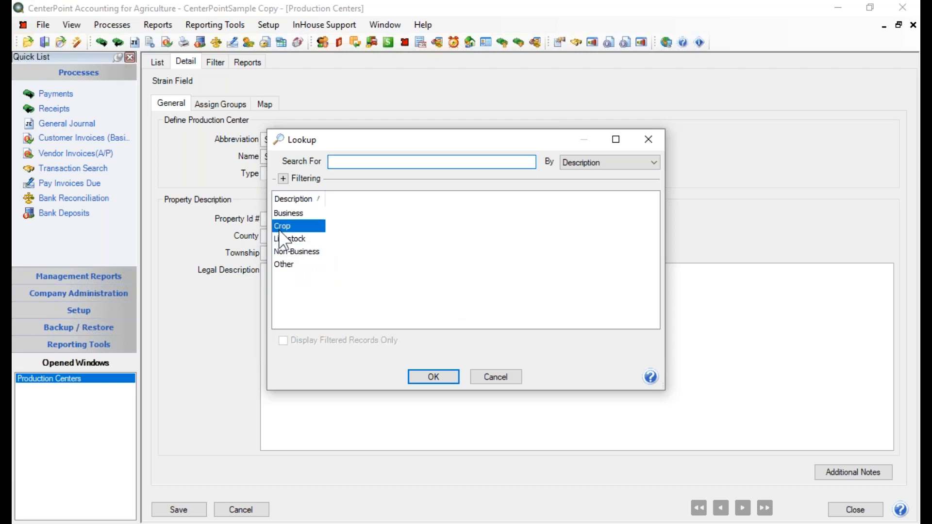
left_click(438, 377)
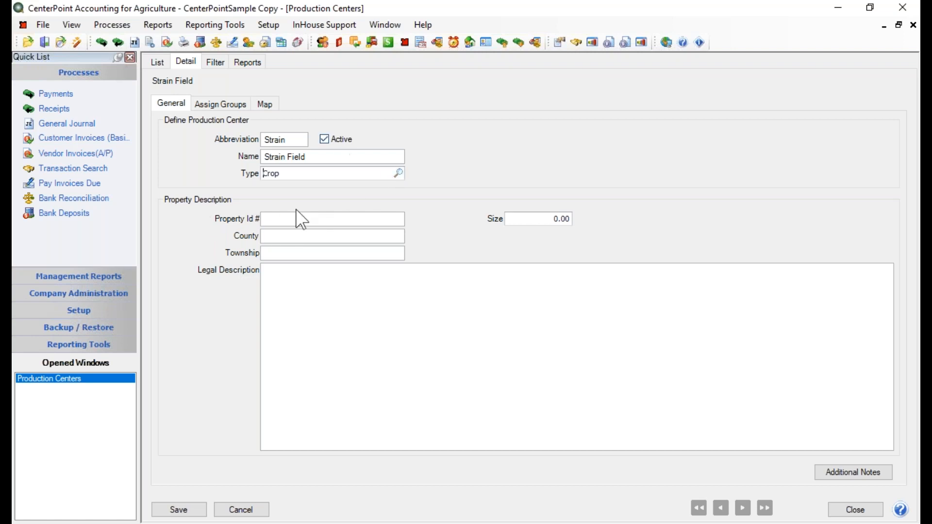
Fill in the property ID number, county Will and township Manhattan in the Strain Field's property description.
left_click(292, 223)
type("4568974")
key("Tab")
type("Will")
key("Tab")
type("Manhattan")
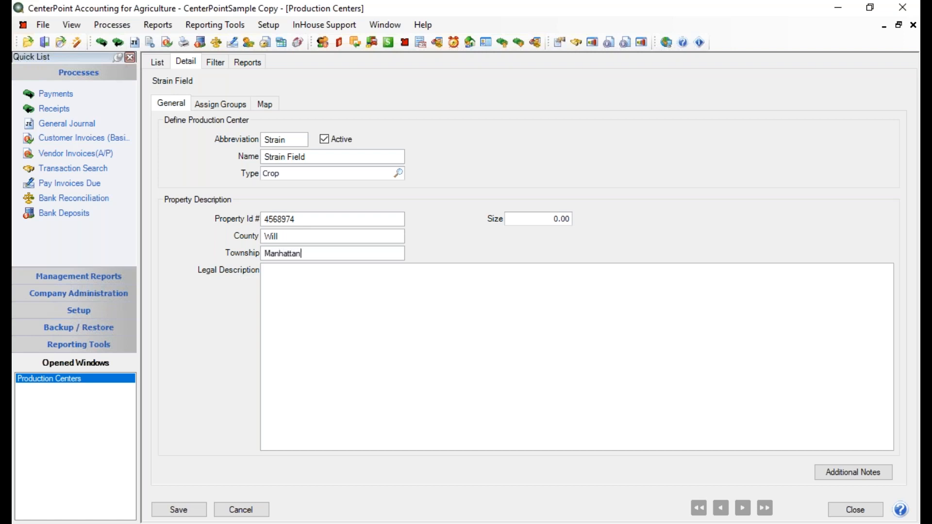
Set the Strain Field's property size to 24.3.
left_click(318, 287)
left_click(540, 220)
left_click_drag(540, 220, 651, 242)
type("24.3")
Open the Strain Field's map and locate the farmland south of Wilton Center, between S Cedar Rd and 128th Ave.
left_click(270, 103)
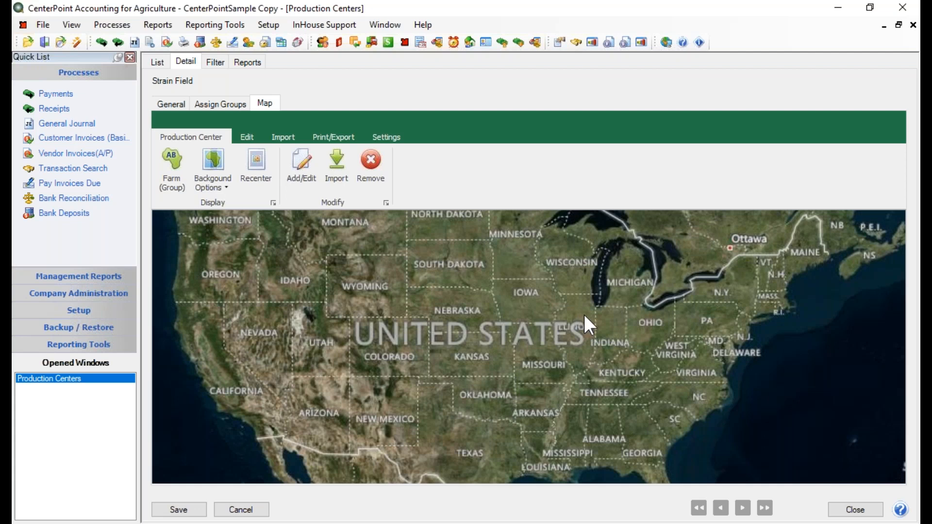
scroll(584, 316, "up", 3)
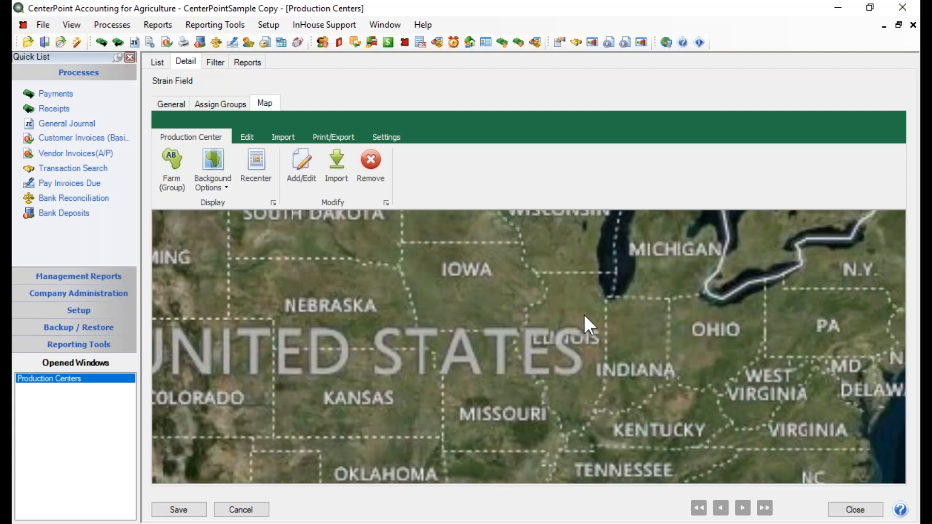
scroll(534, 340, "up", 4)
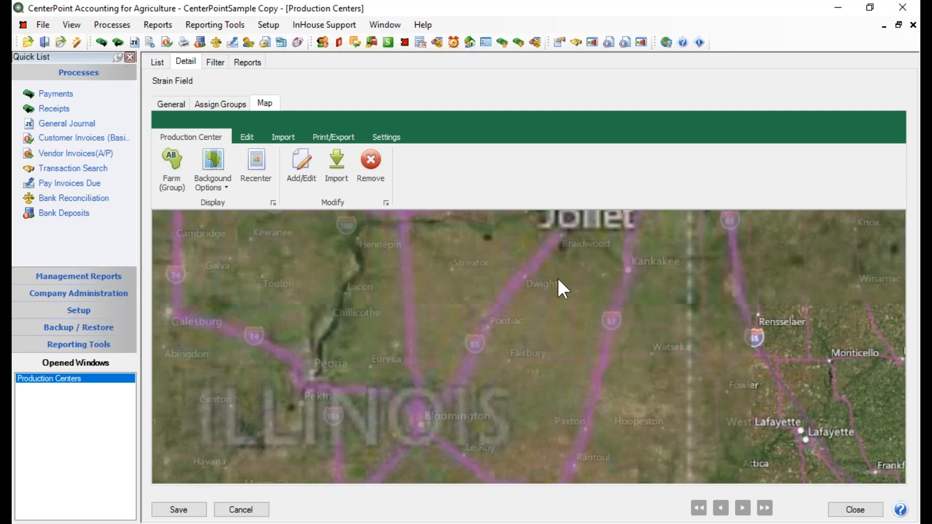
scroll(557, 281, "down", 3)
scroll(438, 319, "up", 1)
left_click_drag(438, 319, 397, 418)
scroll(432, 371, "up", 2)
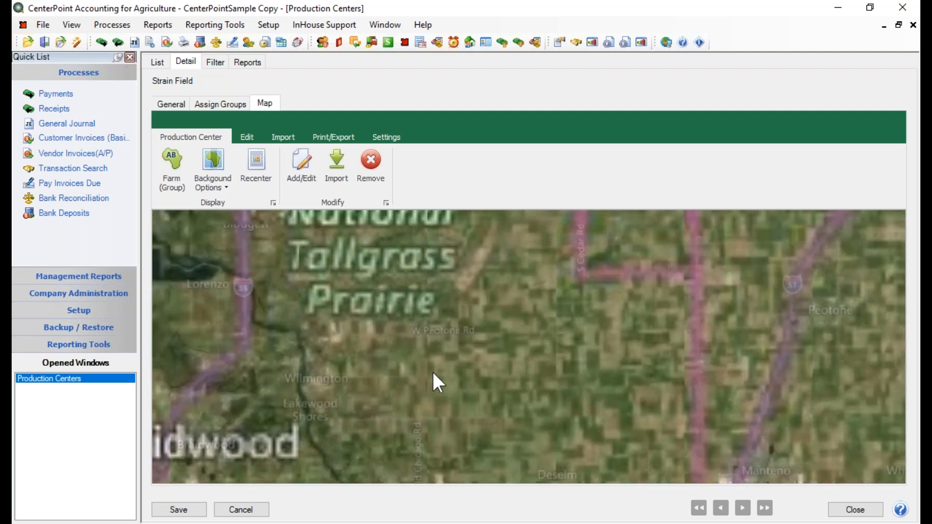
left_click_drag(443, 280, 287, 409)
scroll(476, 376, "up", 2)
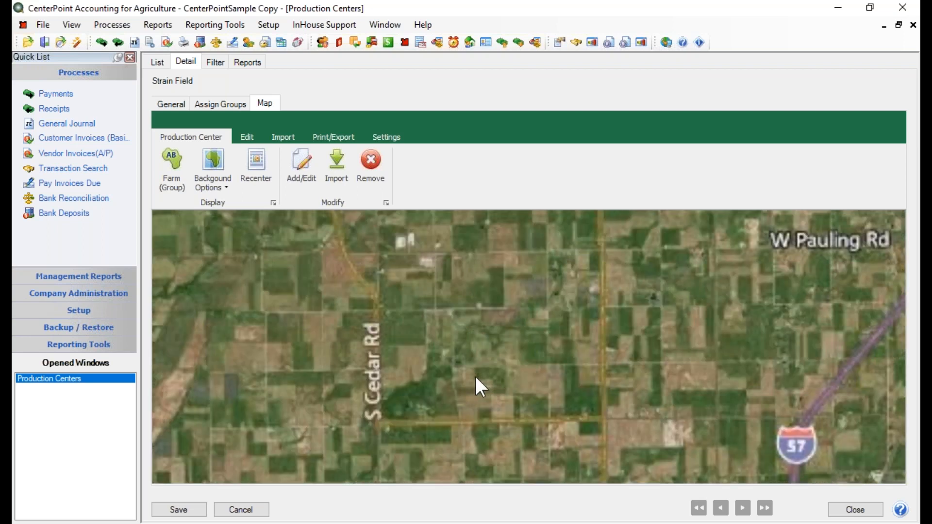
left_click_drag(358, 381, 364, 290)
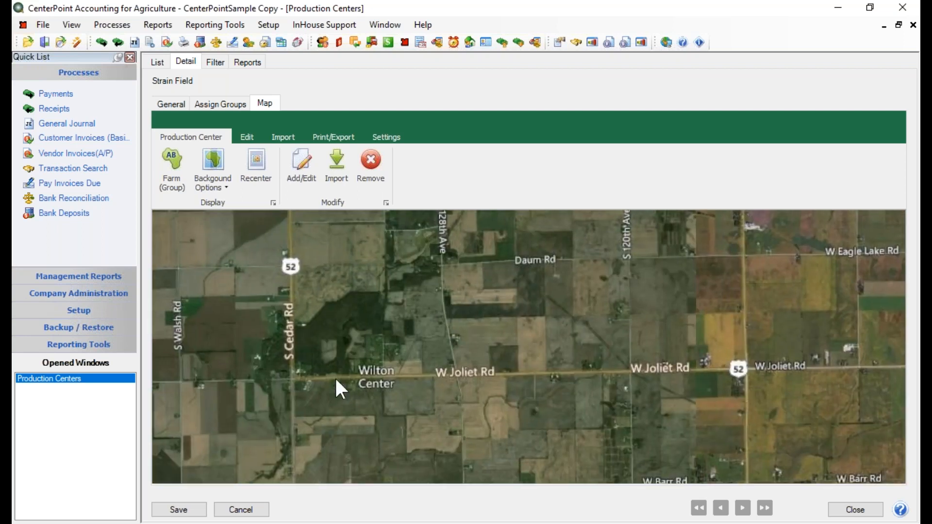
scroll(337, 381, "up", 1)
left_click_drag(435, 397, 456, 286)
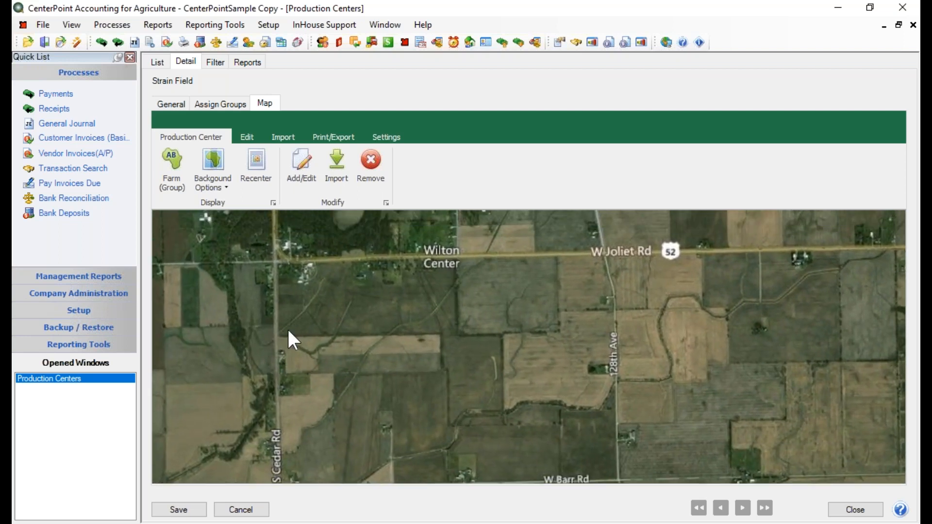
Draw a new field boundary shape south of Wilton Center, from S Cedar Rd eastward around the farmsteads and down to the creek.
left_click(302, 165)
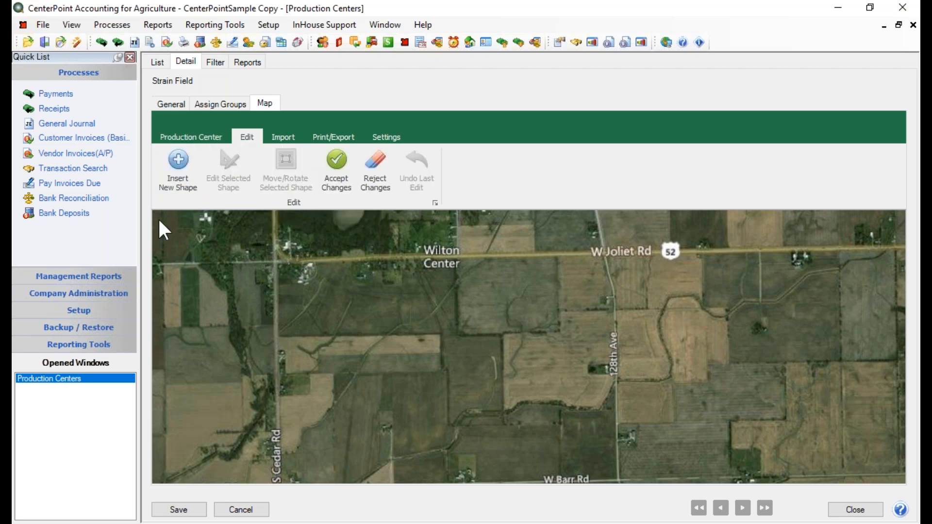
left_click(171, 160)
left_click(277, 304)
left_click(276, 280)
left_click(285, 279)
left_click(293, 284)
left_click(312, 283)
left_click(318, 269)
left_click(318, 264)
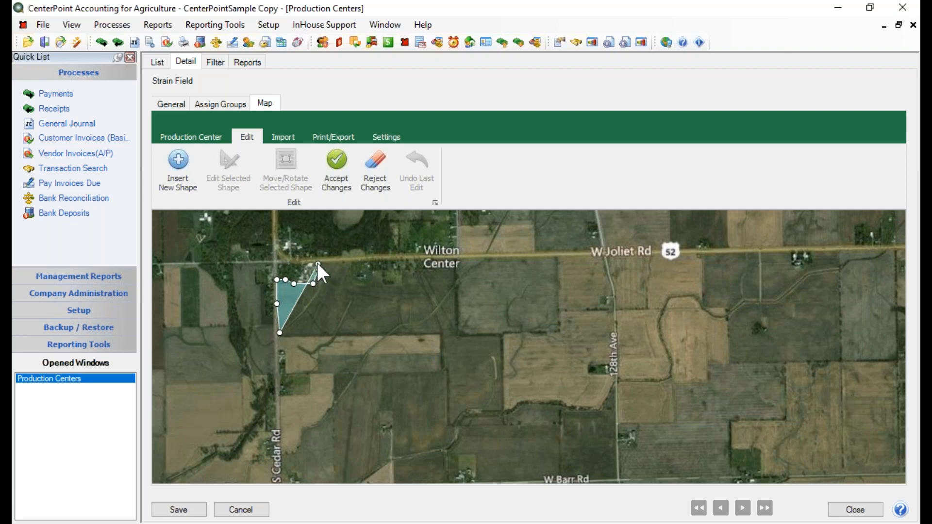
left_click(363, 267)
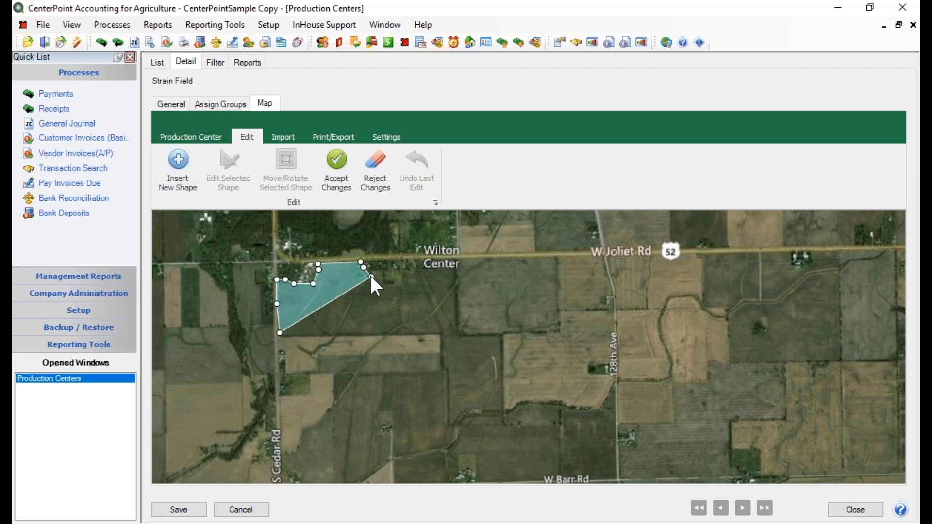
left_click(371, 276)
left_click(376, 283)
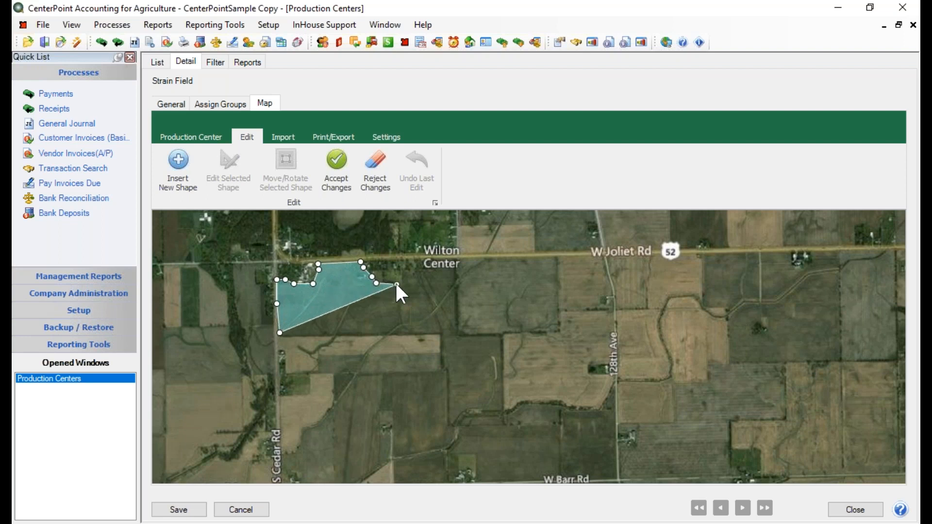
left_click(399, 290)
left_click(401, 280)
left_click(403, 276)
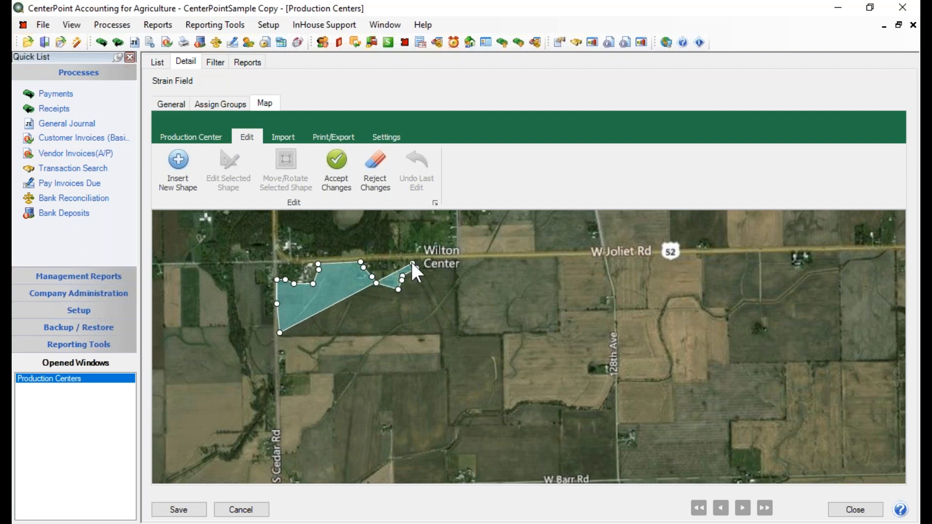
left_click(412, 261)
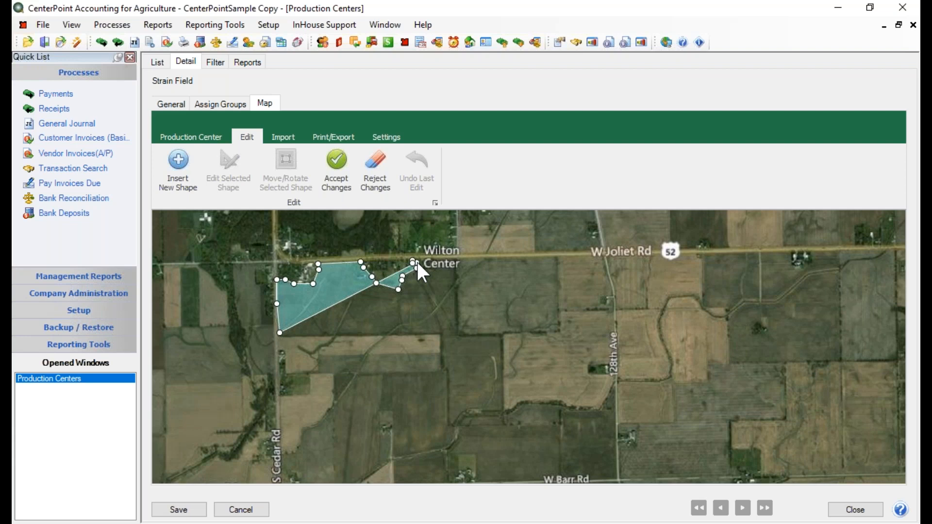
left_click(453, 260)
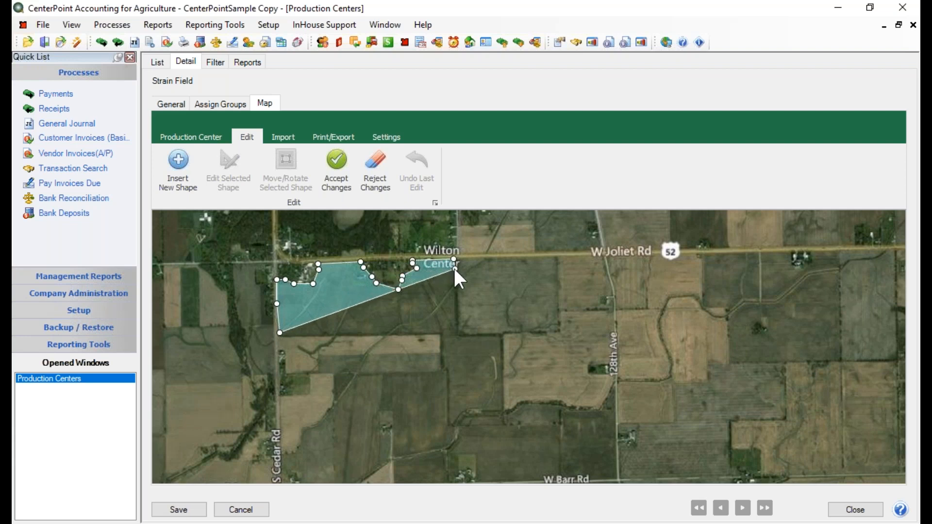
left_click(454, 275)
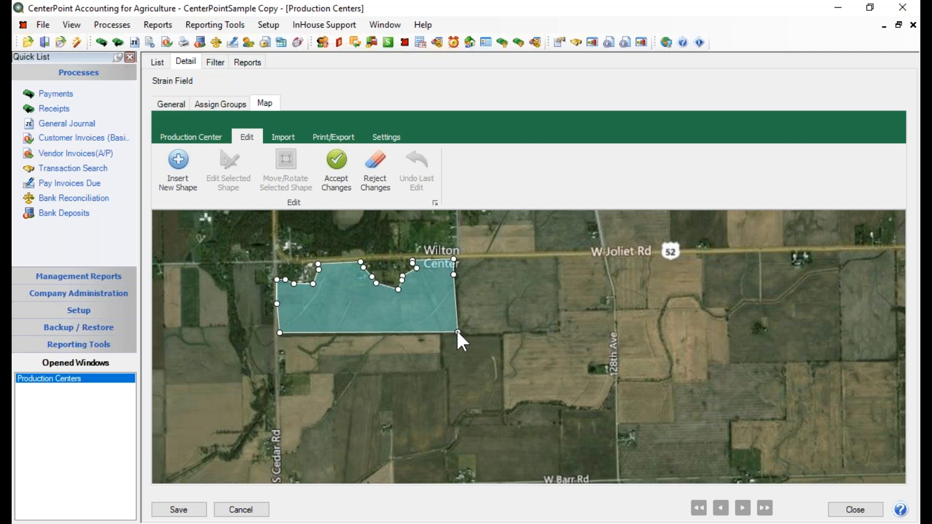
left_click(458, 332)
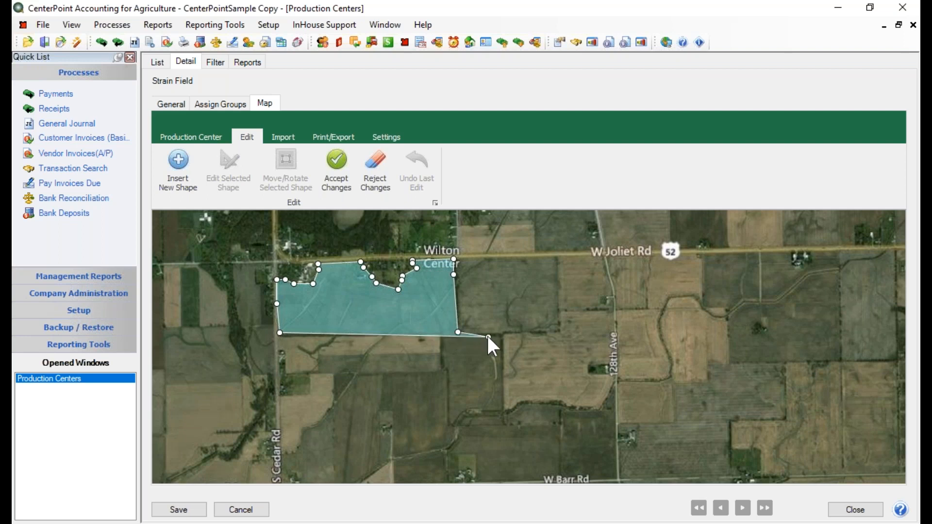
left_click(503, 334)
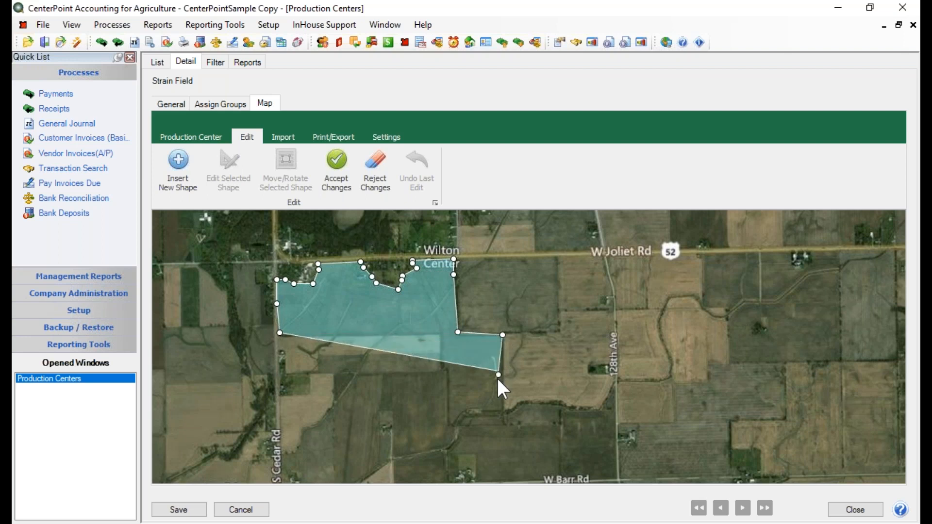
left_click(505, 408)
left_click(472, 412)
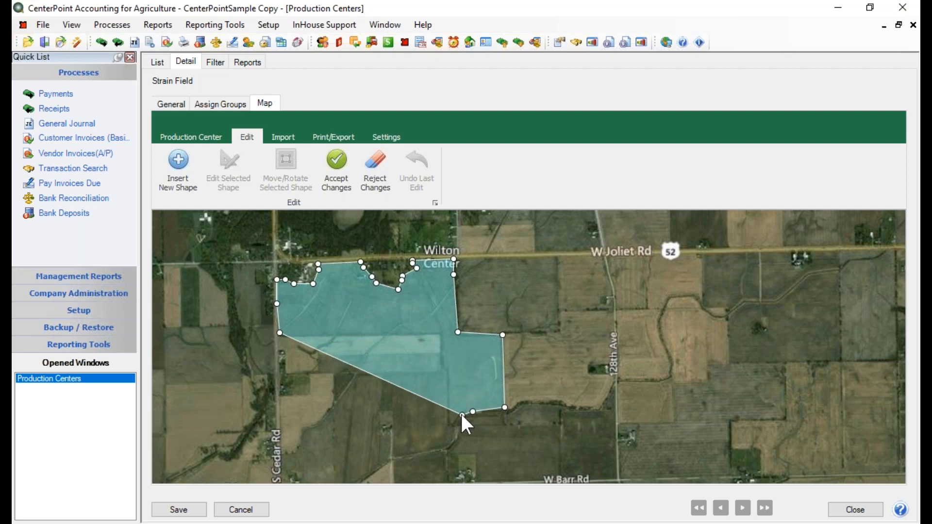
left_click(457, 423)
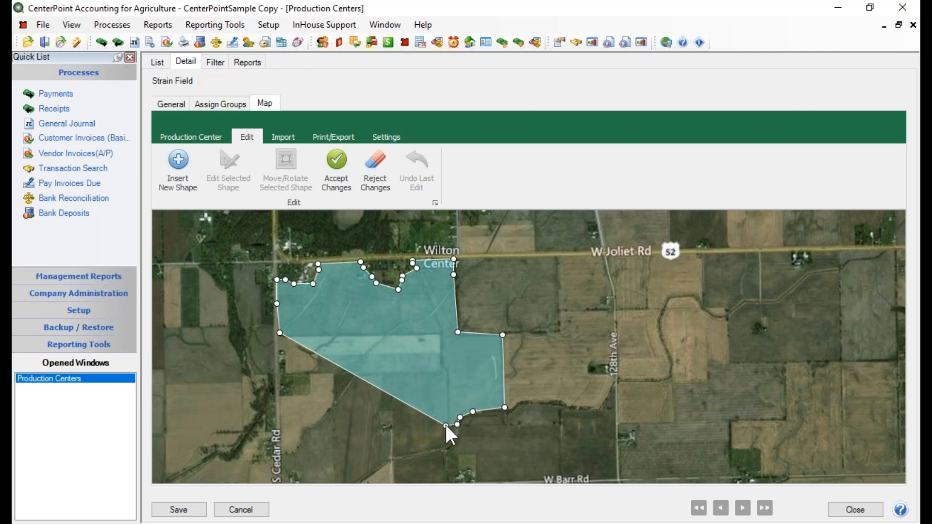
left_click(448, 422)
left_click(447, 375)
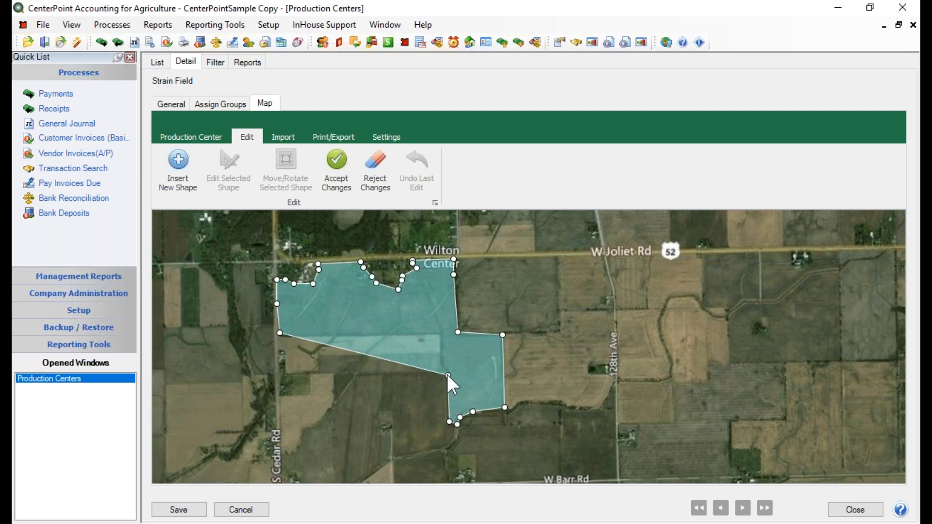
left_click(440, 332)
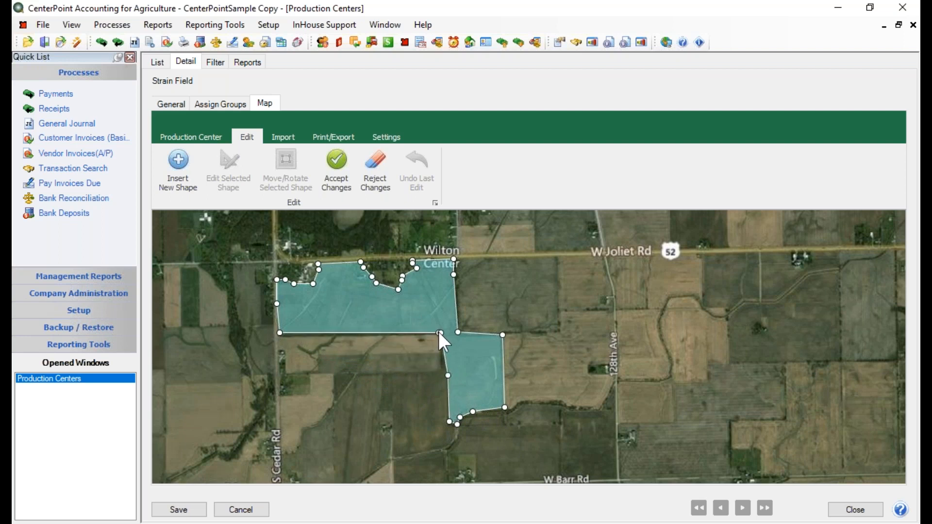
left_click(441, 332)
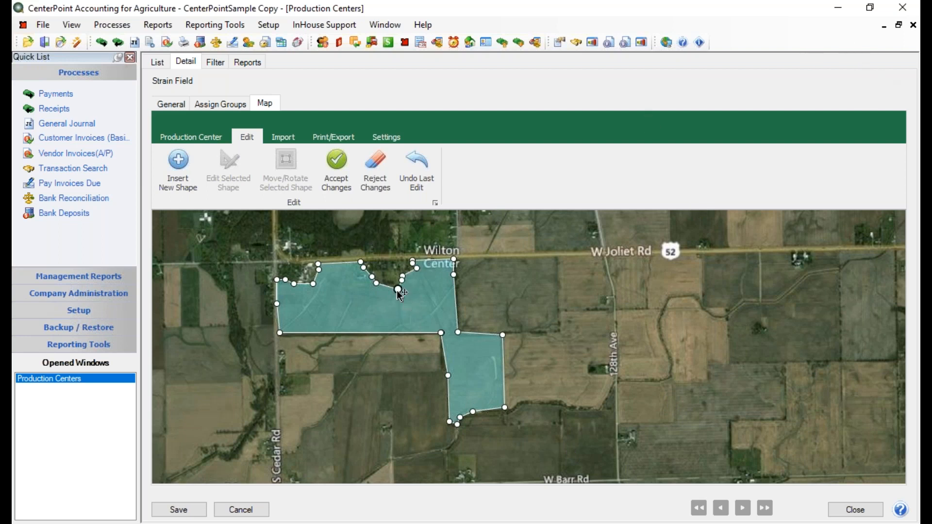
Insert a small five-sided shape inside the southeastern part of the field to exclude that area, and accept the map changes.
left_click(177, 161)
left_click(176, 158)
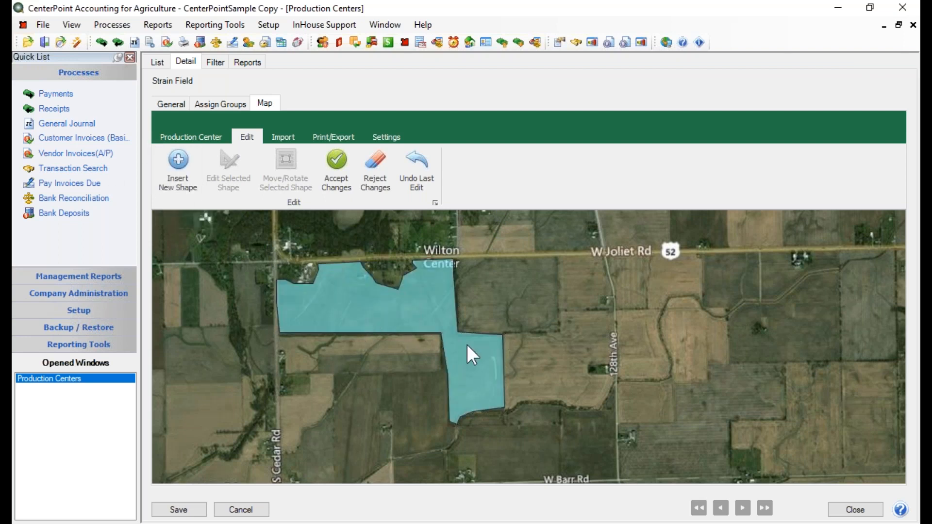
left_click(474, 357)
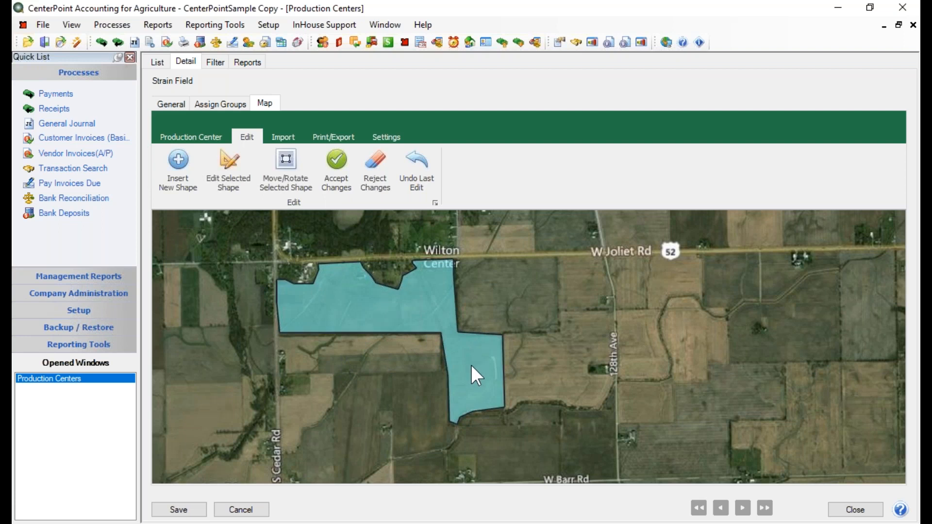
left_click(185, 185)
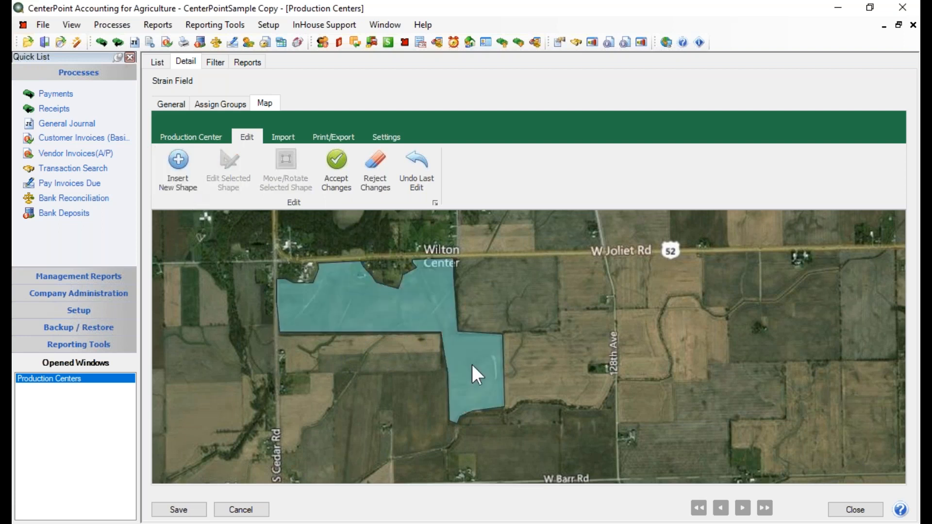
left_click(479, 359)
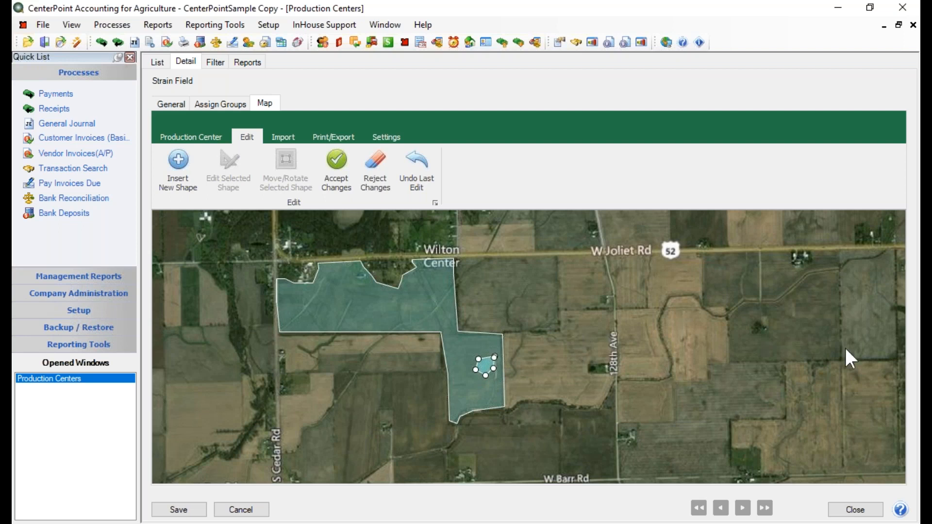
left_click(330, 174)
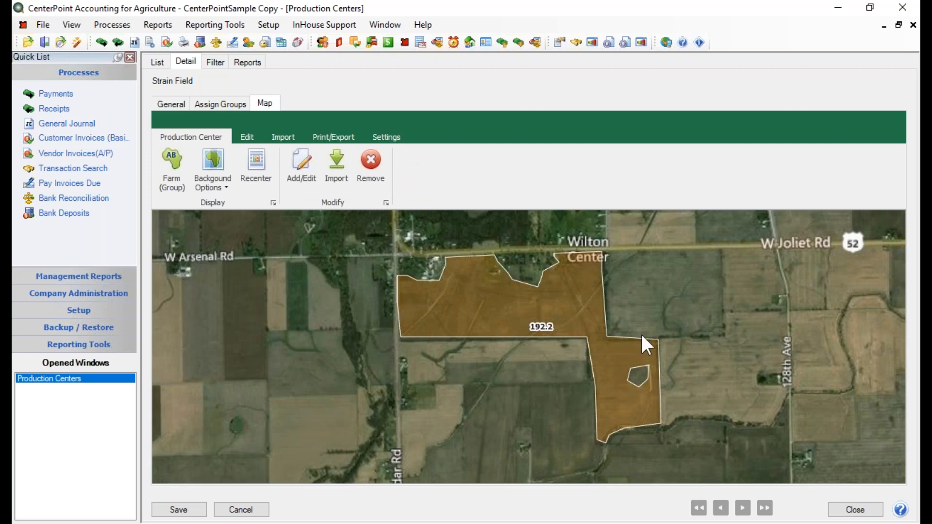
Inspect the Strain Field's calculated and reported areas on the map and try to remove its boundary shape.
mouse_move(543, 332)
mouse_move(460, 288)
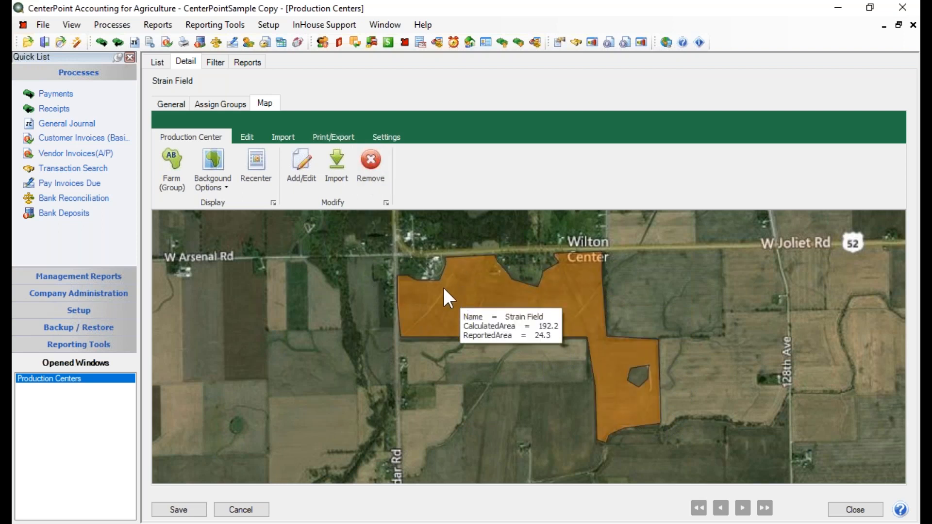
left_click(630, 372)
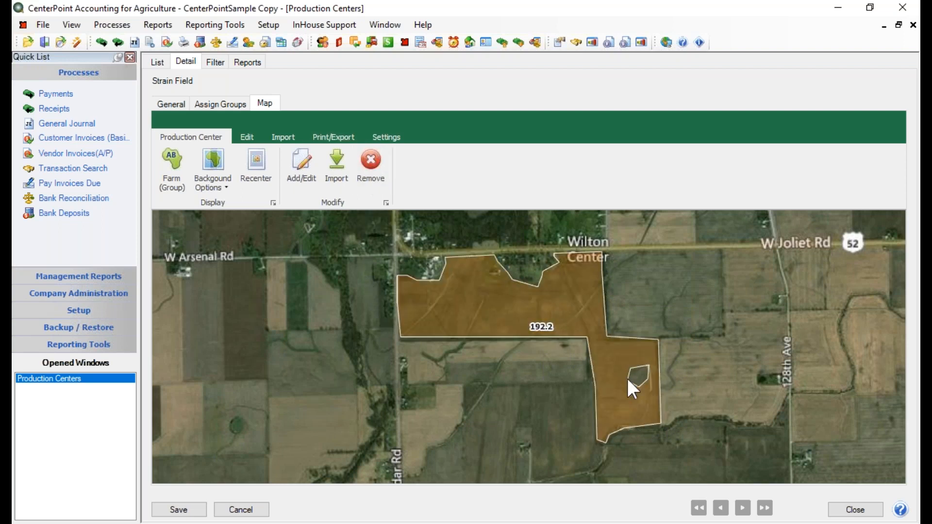
left_click(370, 160)
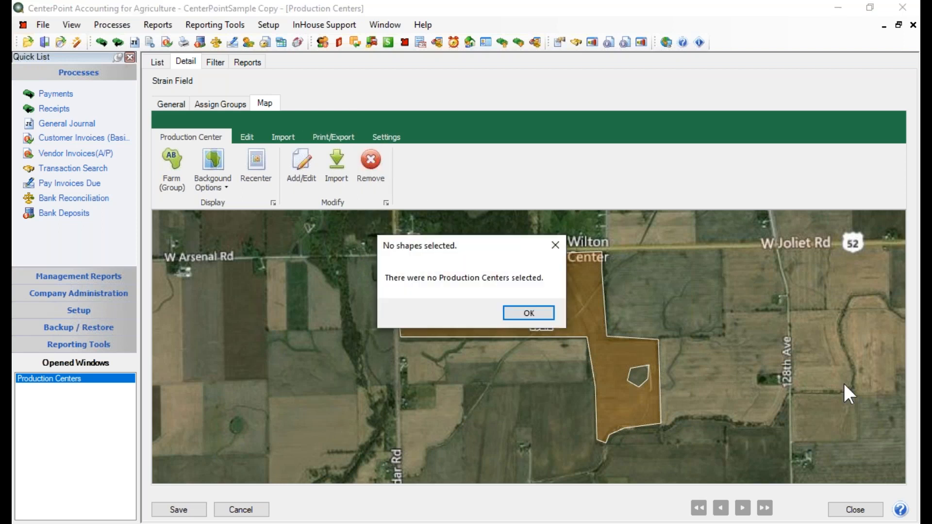
left_click(514, 312)
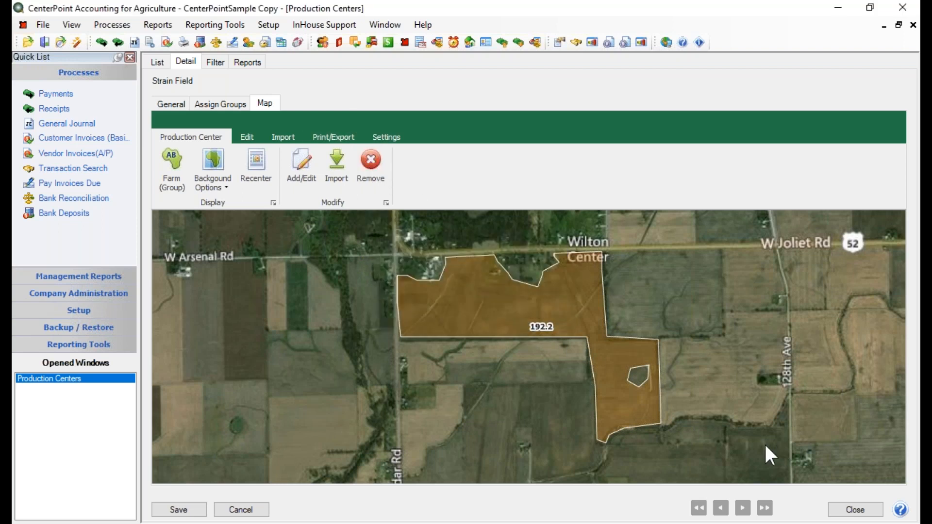
left_click(368, 156)
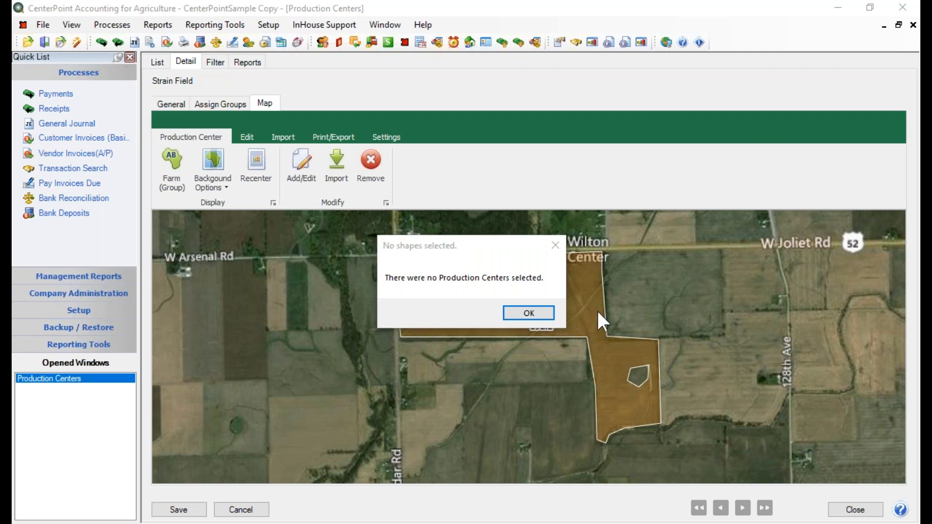
left_click(529, 313)
left_click(534, 306)
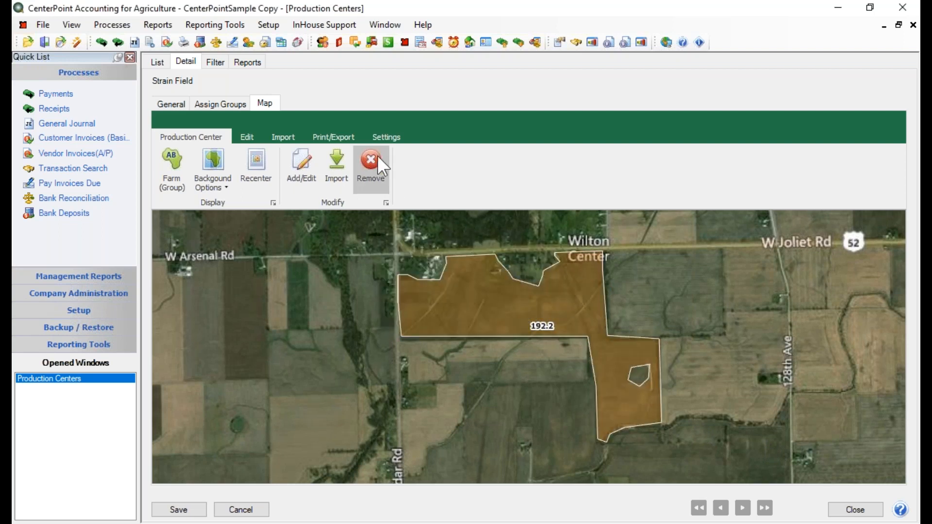
left_click(372, 163)
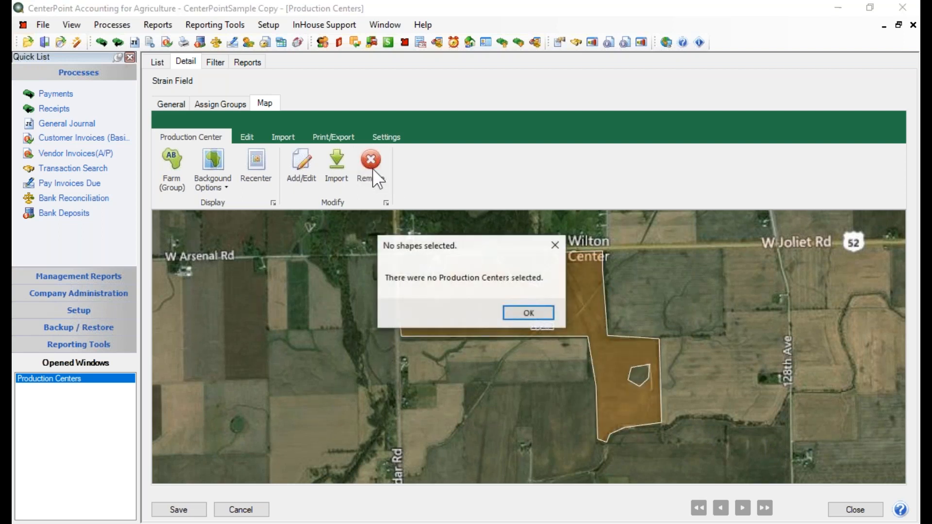
left_click(532, 311)
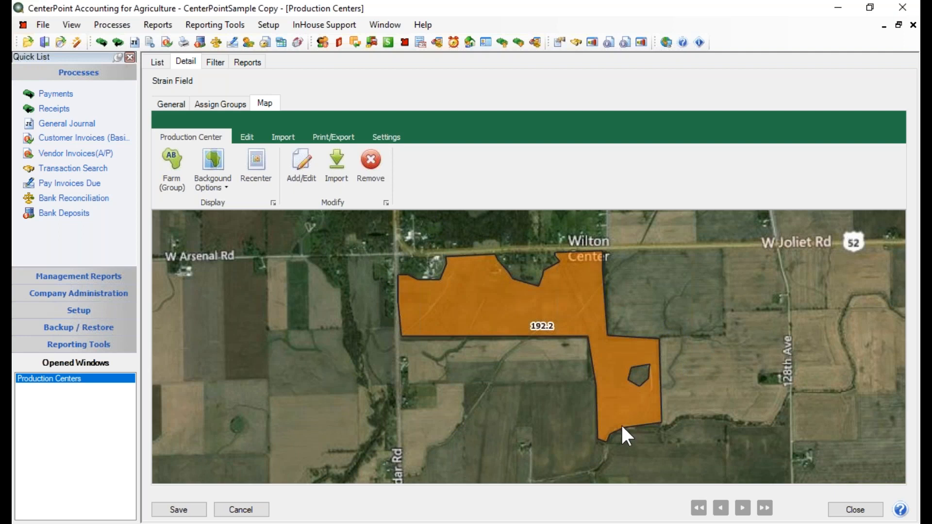
Save the Strain Field production center and reopen its map from the production center list.
left_click(186, 509)
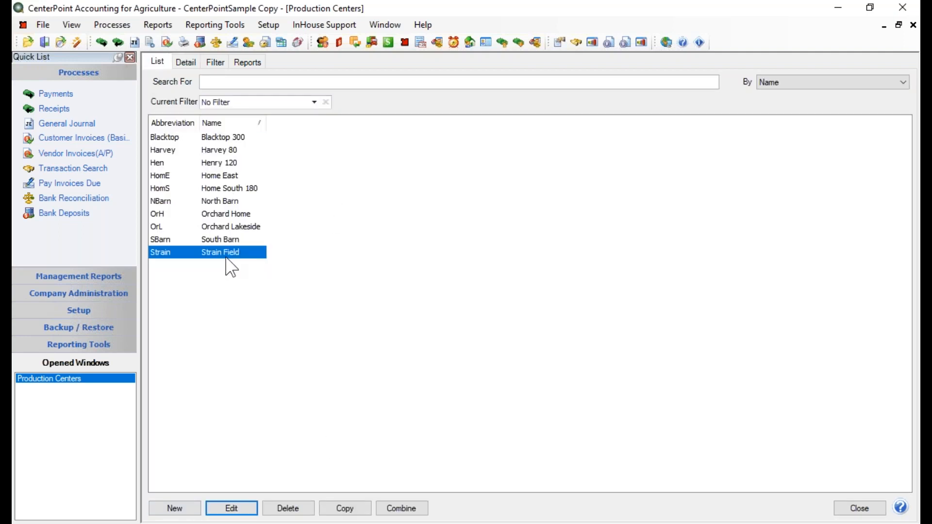
double_click(226, 255)
left_click(264, 104)
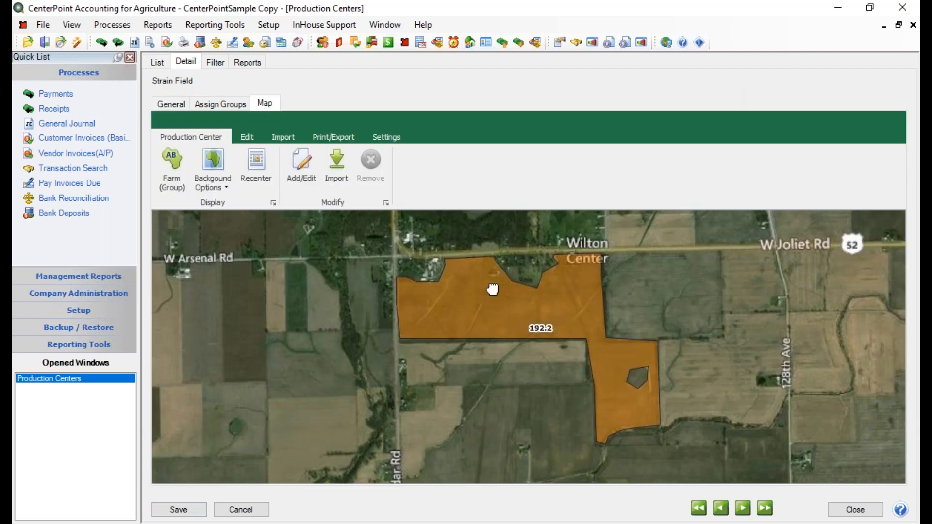
Remove the hand-drawn field boundary from the Strain Field's map and confirm the deletion.
left_click(473, 305)
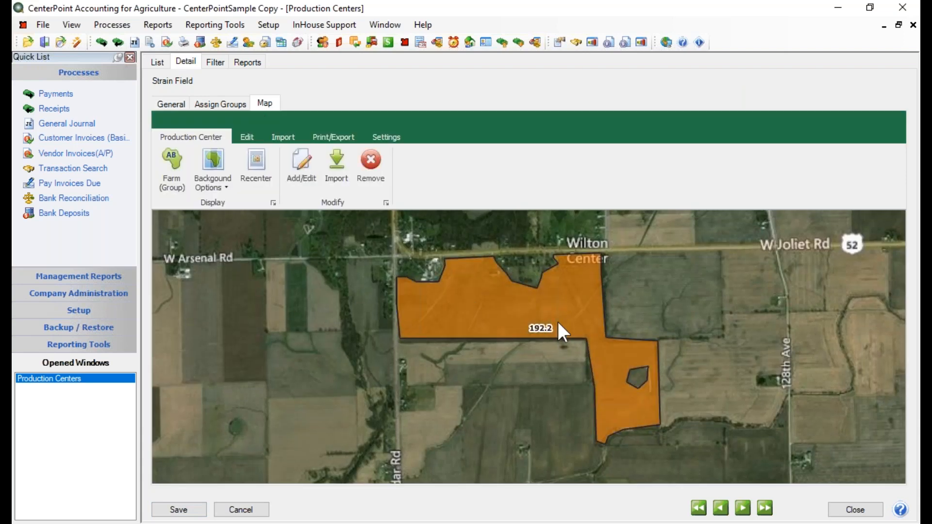
left_click(371, 158)
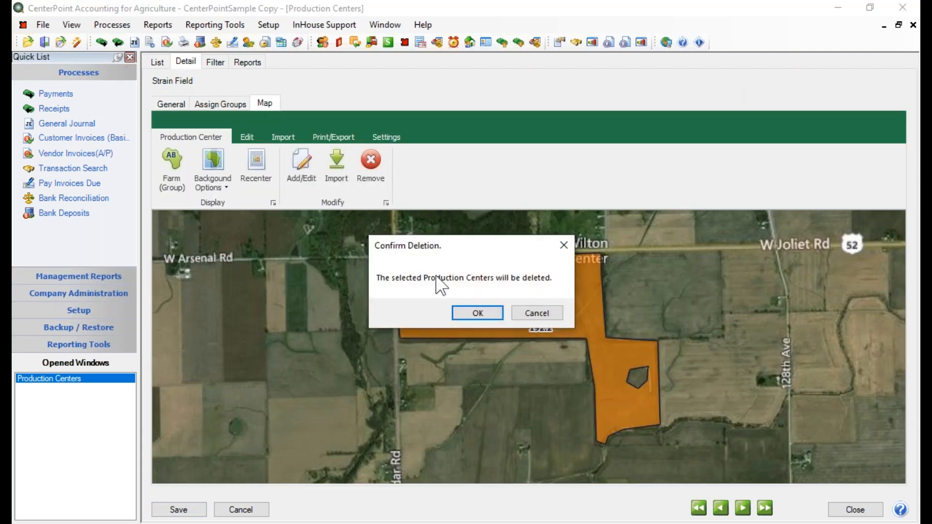
left_click(491, 316)
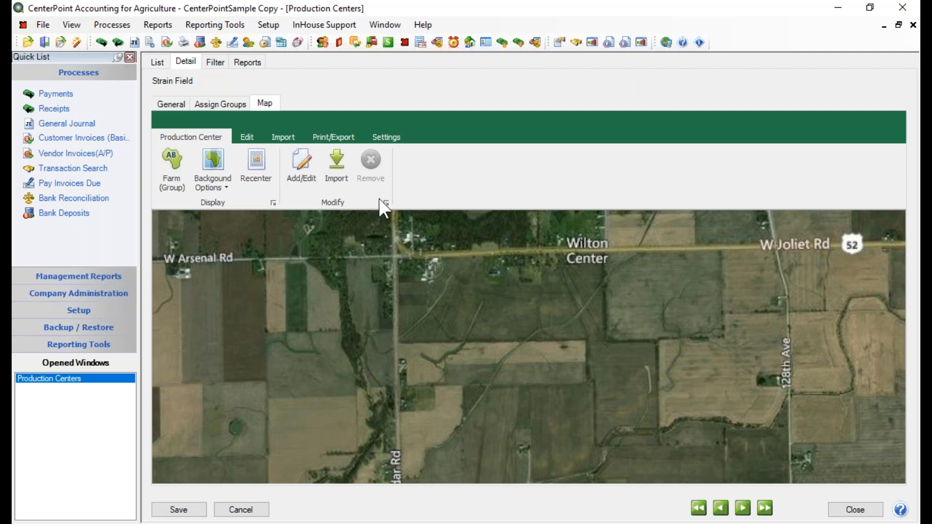
Load WillCounty_Parcels_09042018.shp from the WillCounty Shape Files folder in Documents\Shape Files as the shape file to import.
left_click(348, 174)
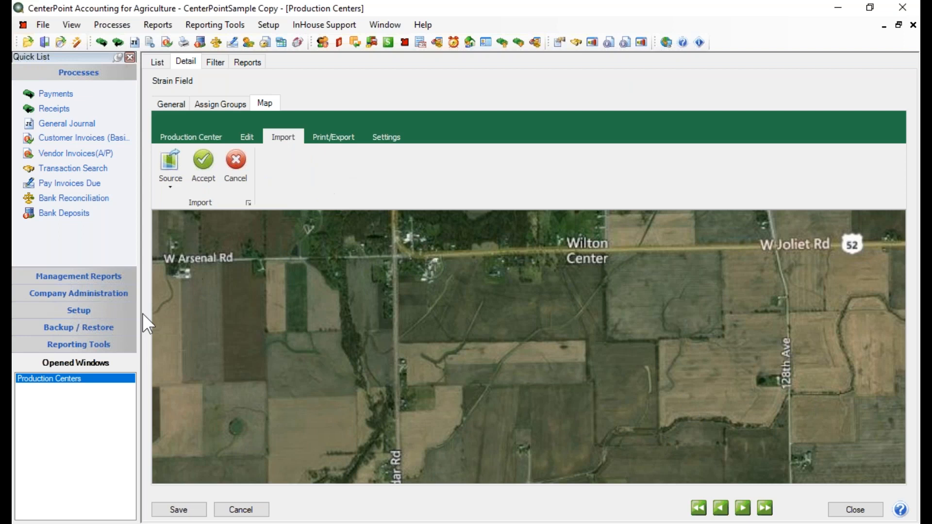
left_click(179, 187)
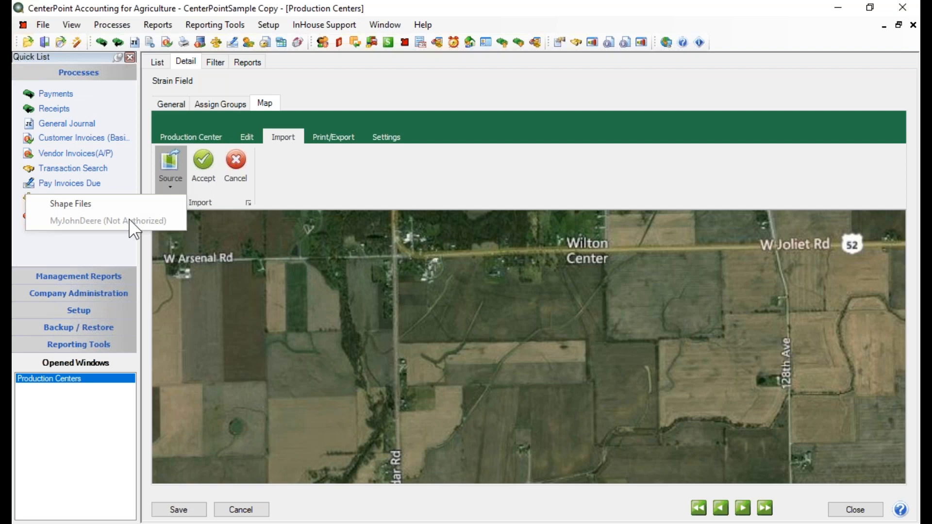
left_click(71, 203)
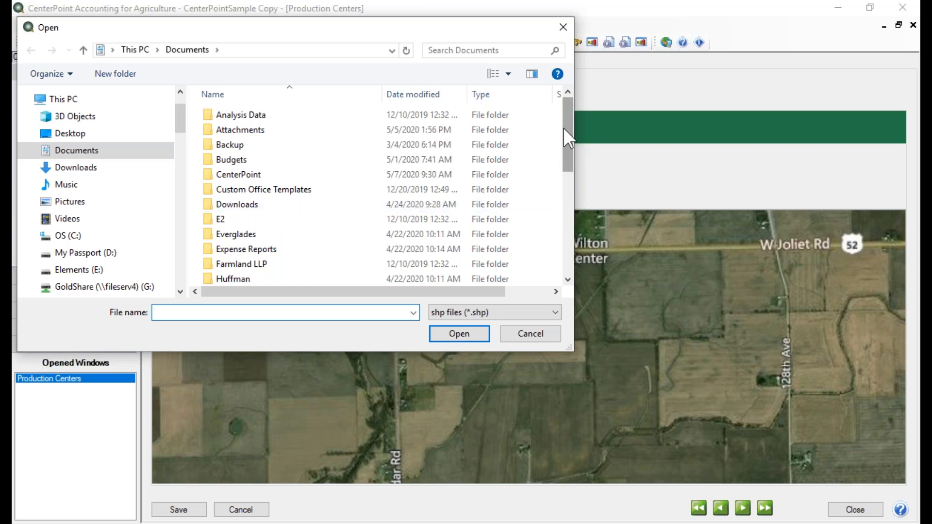
left_click_drag(569, 115, 572, 180)
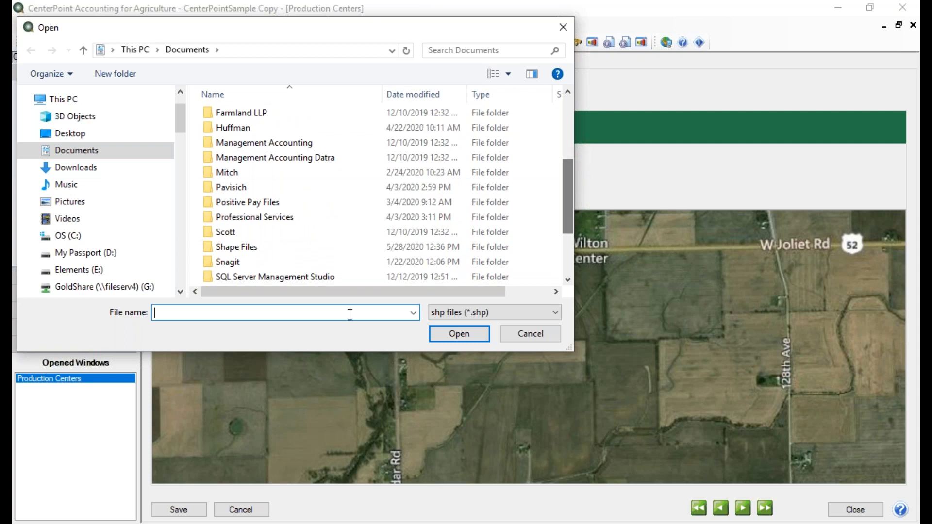
double_click(247, 248)
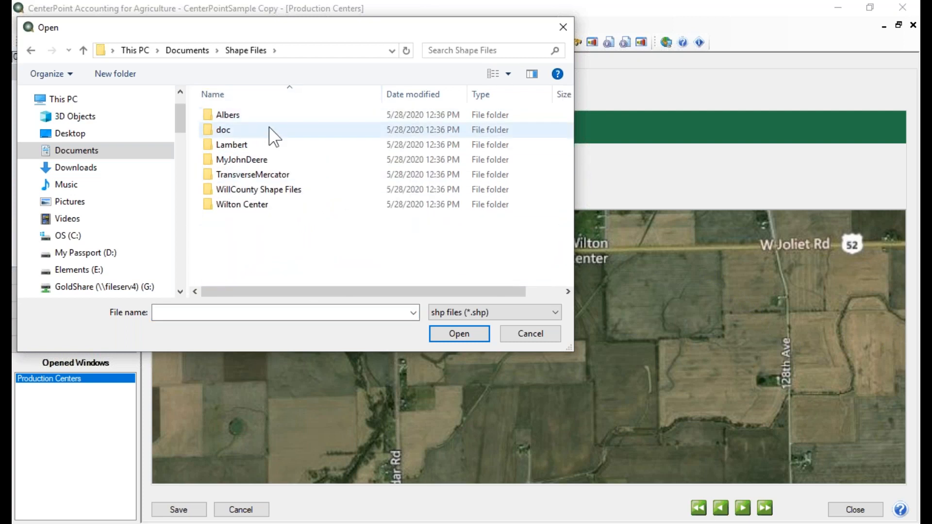
double_click(233, 207)
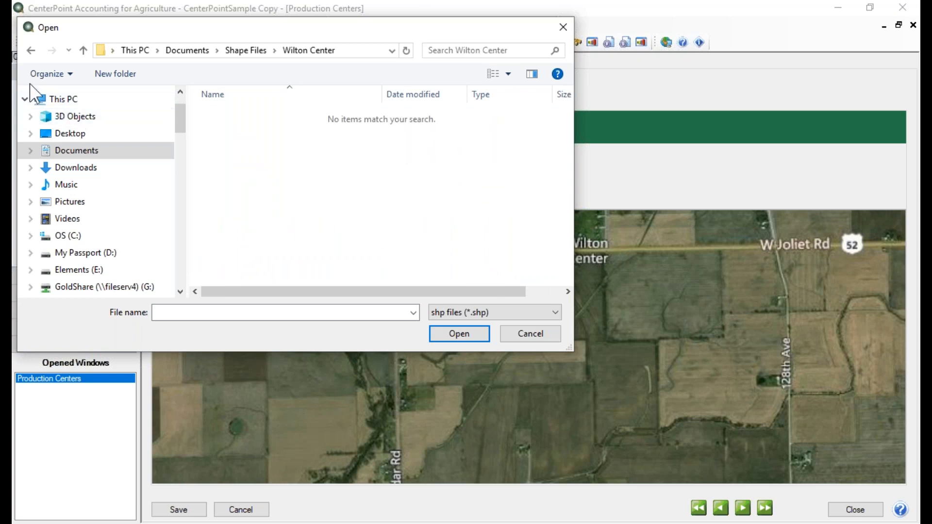
left_click(30, 50)
double_click(255, 190)
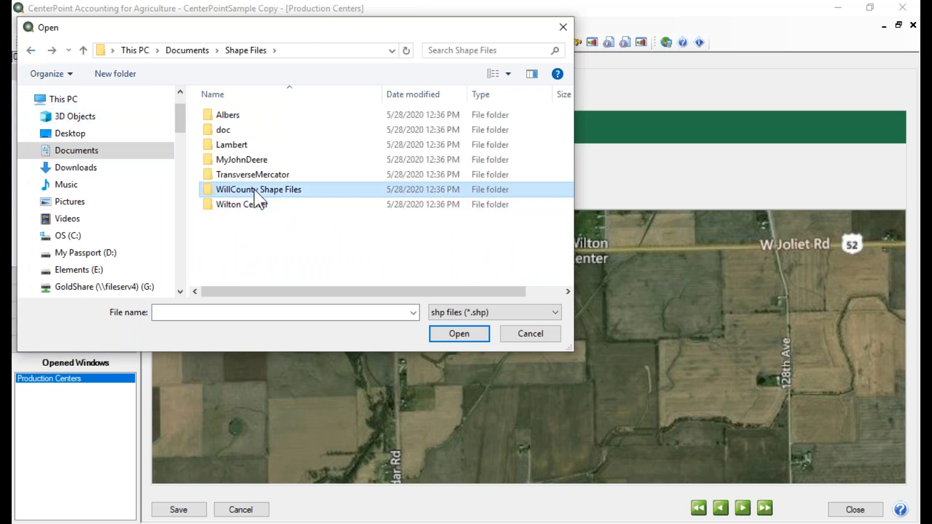
left_click(281, 115)
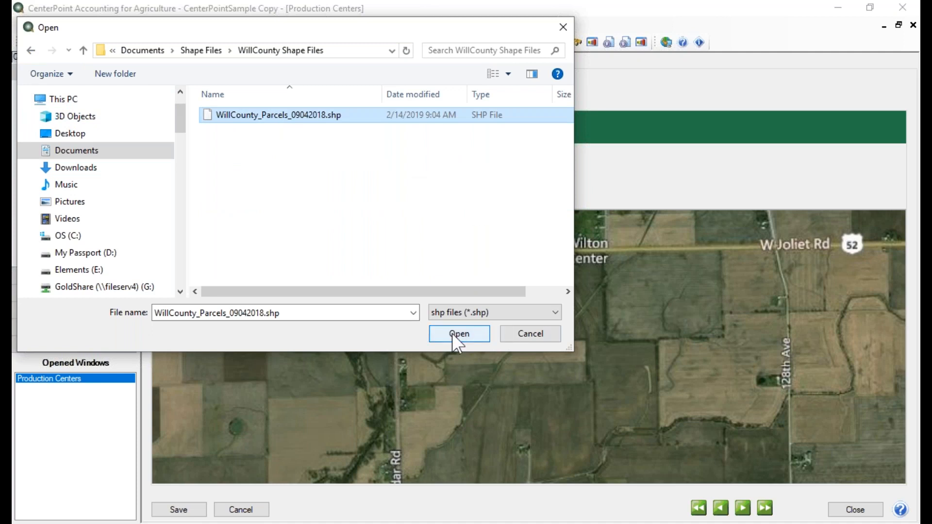
left_click(453, 332)
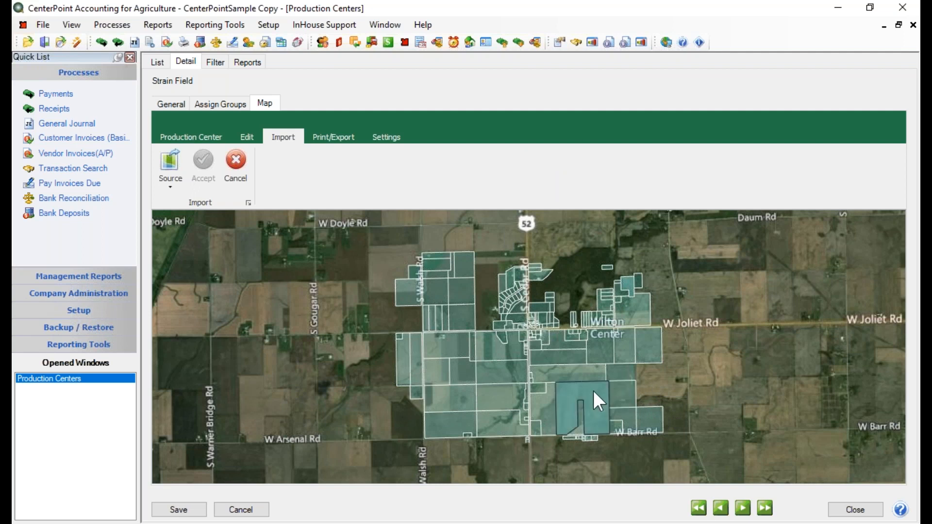
Import the parcel directly south of W Joliet Rd, just southeast of Wilton Center, as the Strain Field's boundary.
left_click(625, 351)
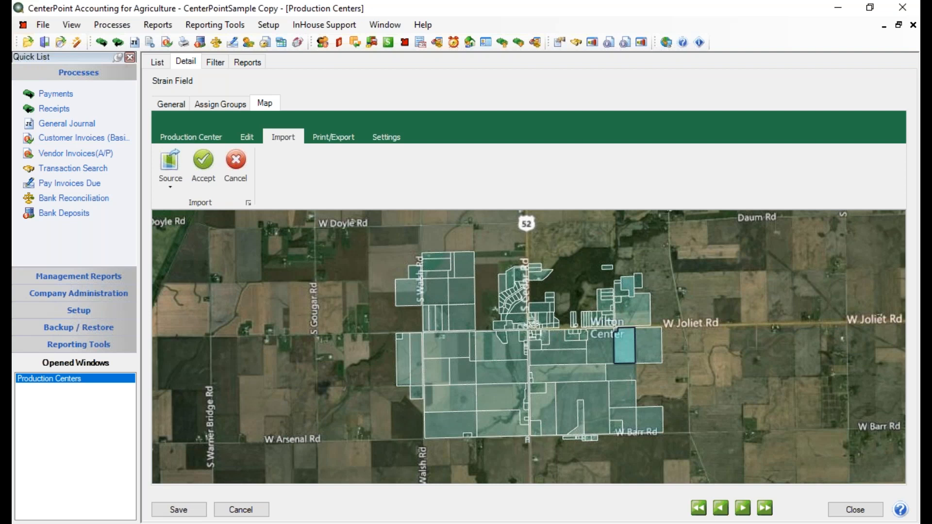
left_click(205, 157)
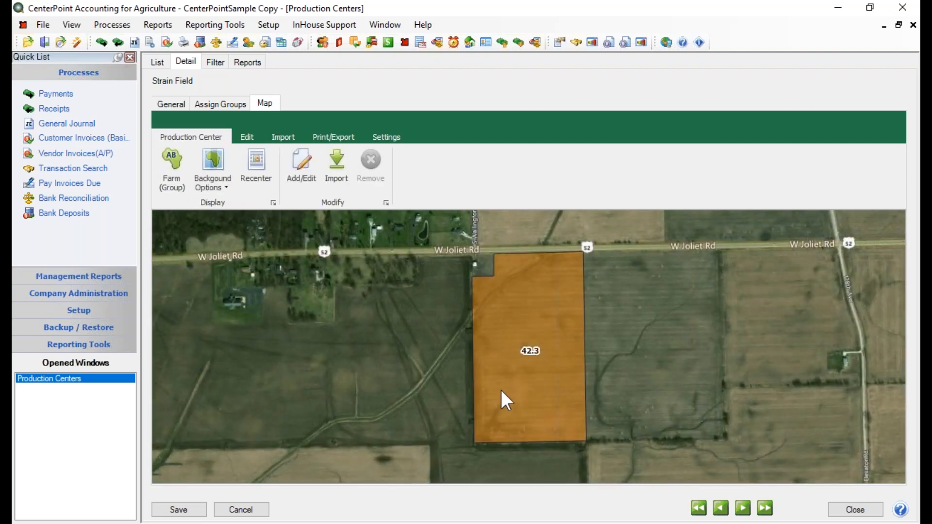
mouse_move(525, 312)
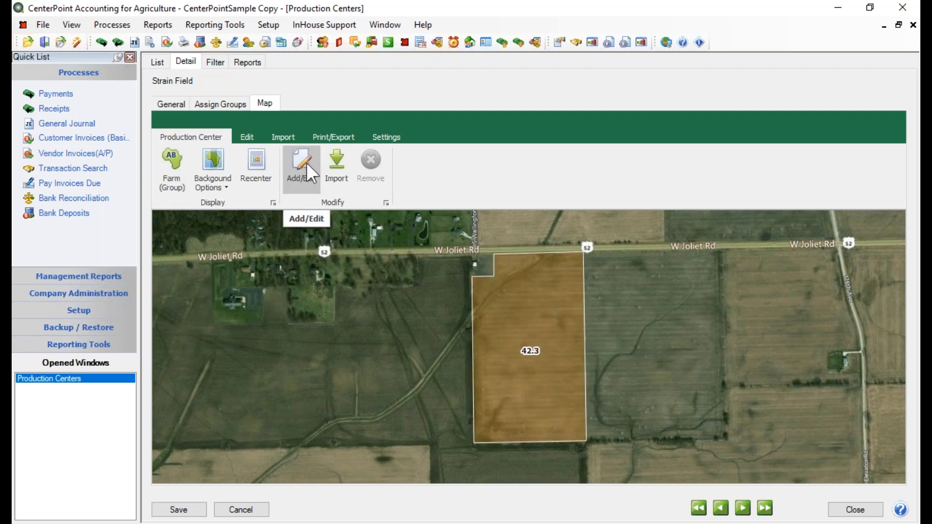
Cut a small four-sided area out of the imported field along its northern edge at W Joliet Rd and accept the changes.
mouse_move(542, 262)
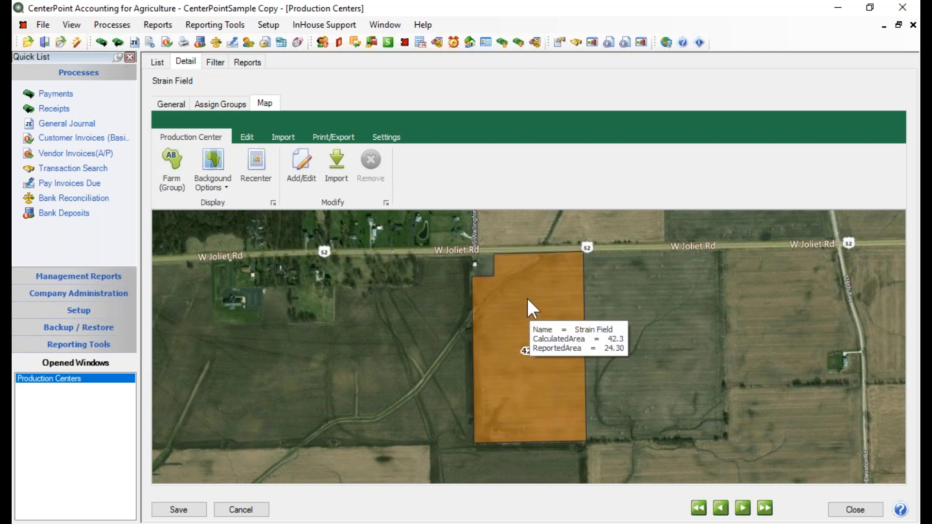
left_click(307, 174)
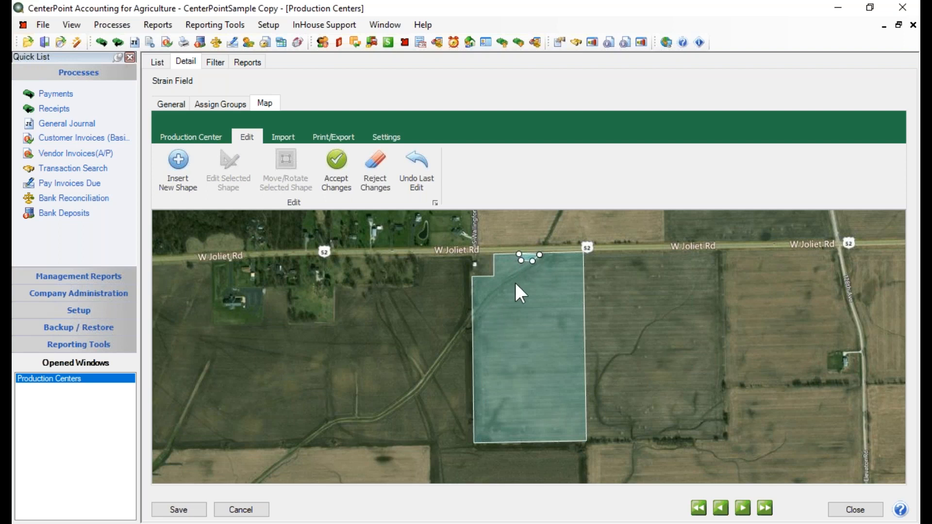
left_click(338, 162)
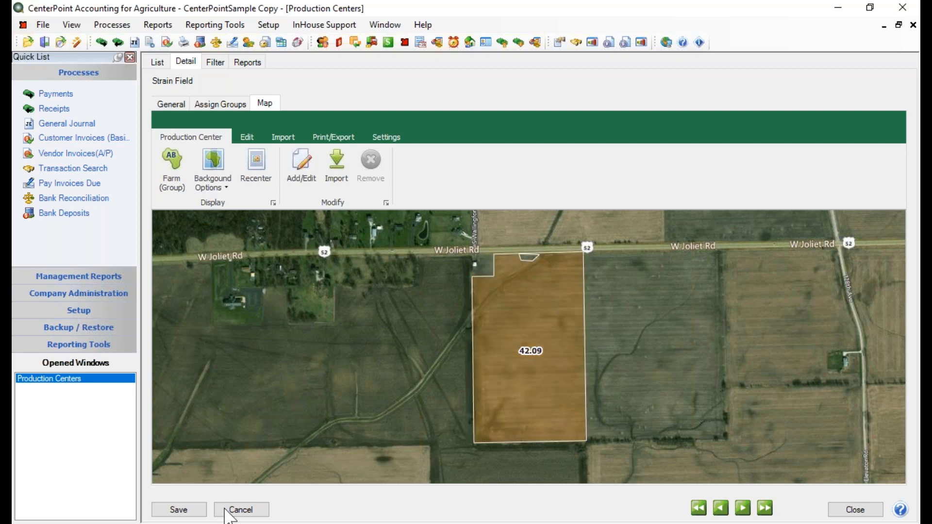
Save the Strain Field with its imported boundary and reopen its details from the production center list.
left_click(179, 508)
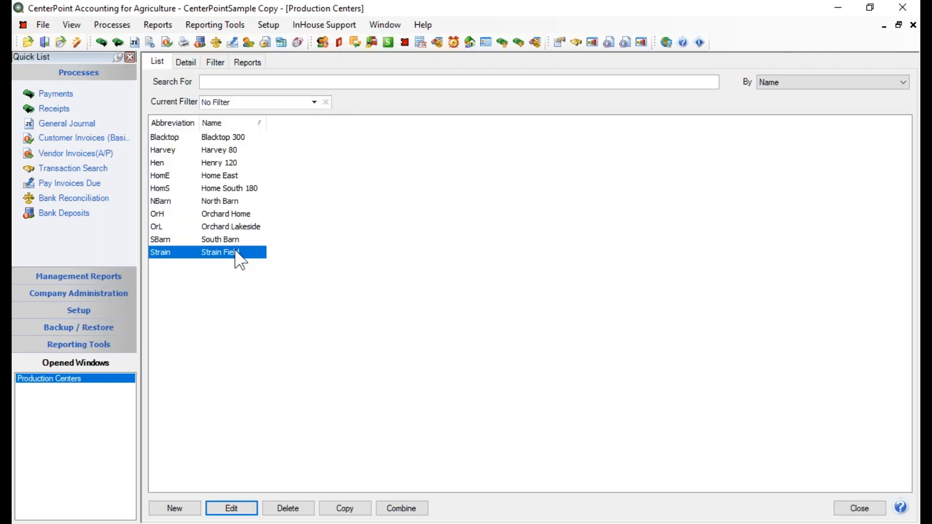
double_click(242, 254)
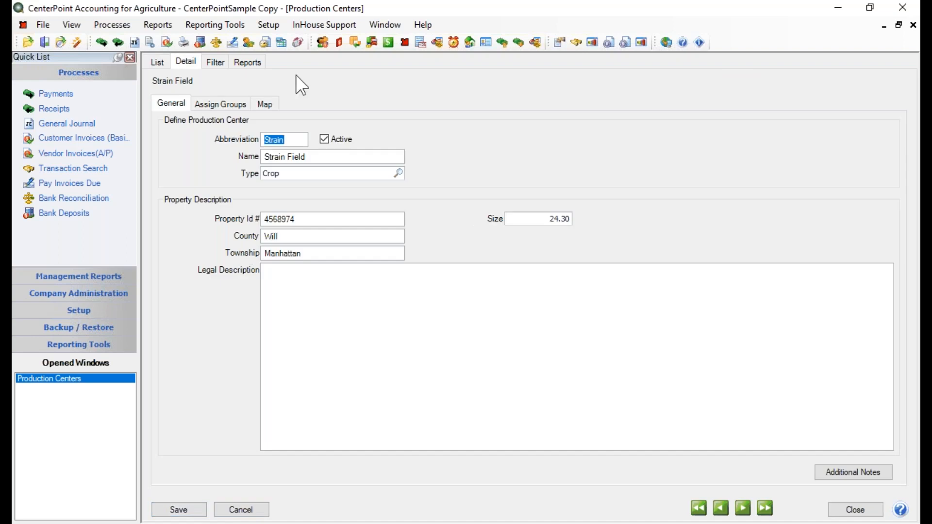
Remove the imported boundary south of W Joliet Rd from the Strain Field's map and confirm the deletion.
left_click(268, 104)
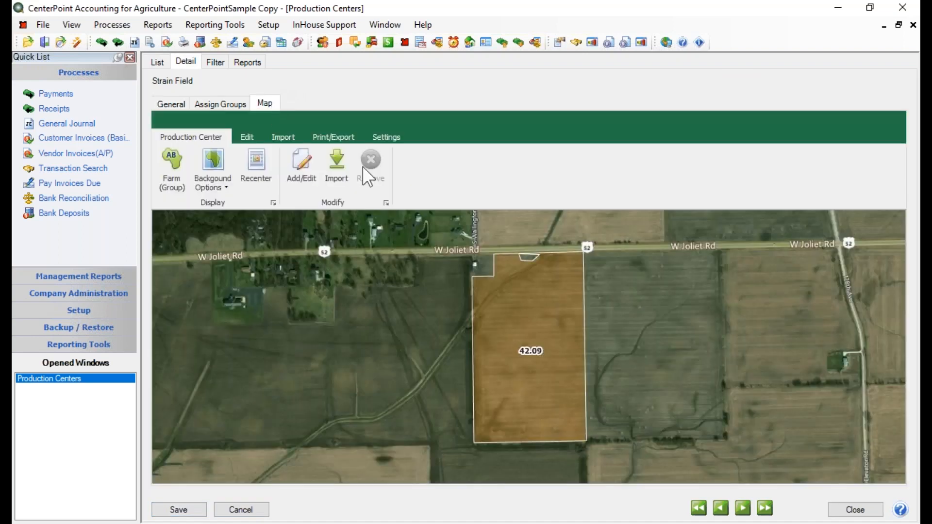
left_click(504, 297)
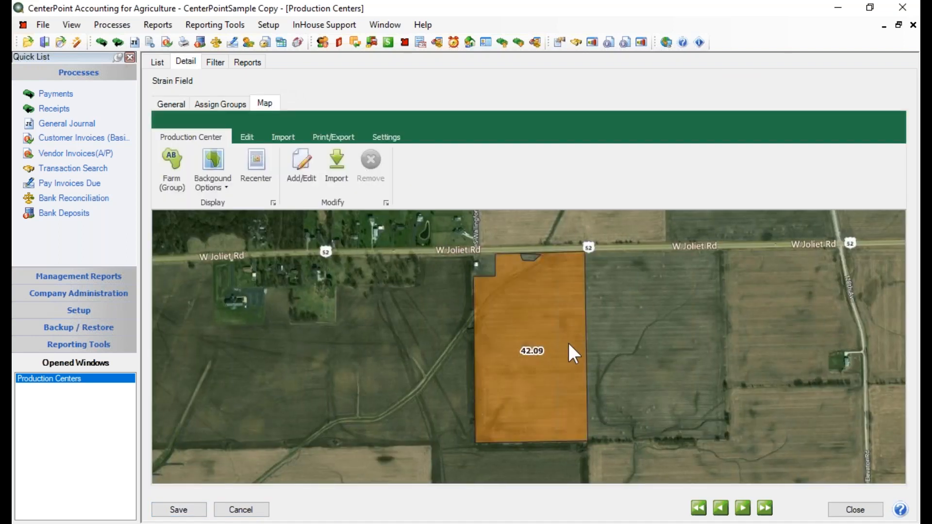
left_click(380, 173)
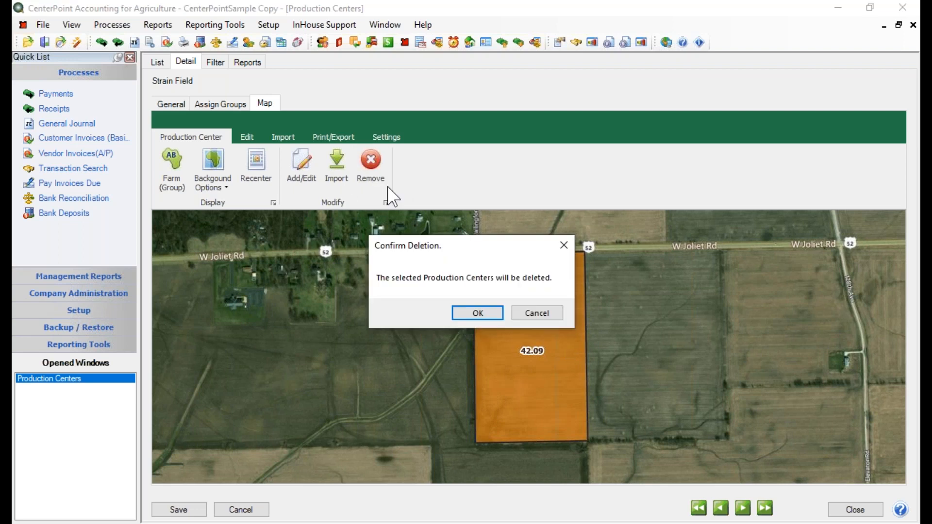
left_click(473, 313)
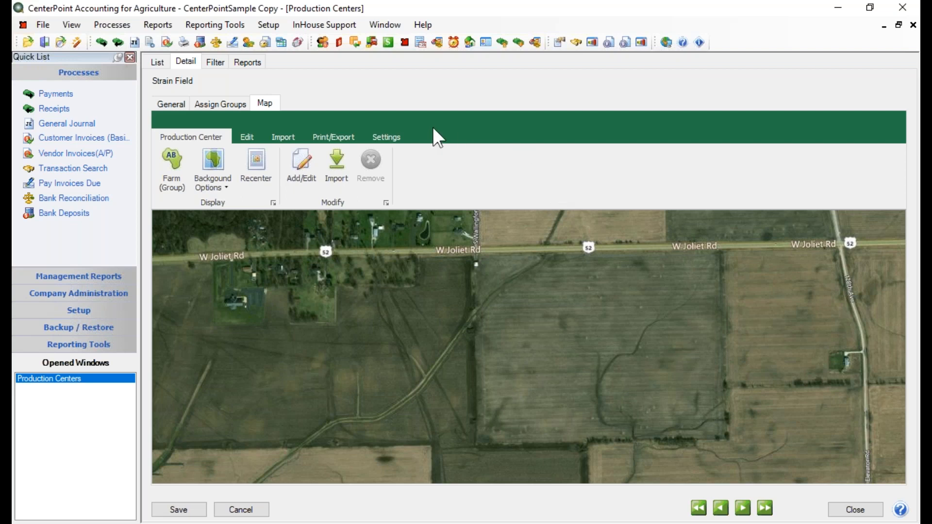
Check the MyJohnDeere authorization in the map settings and switch the shape title attribute to Name and back to CalculatedArea.
left_click(391, 137)
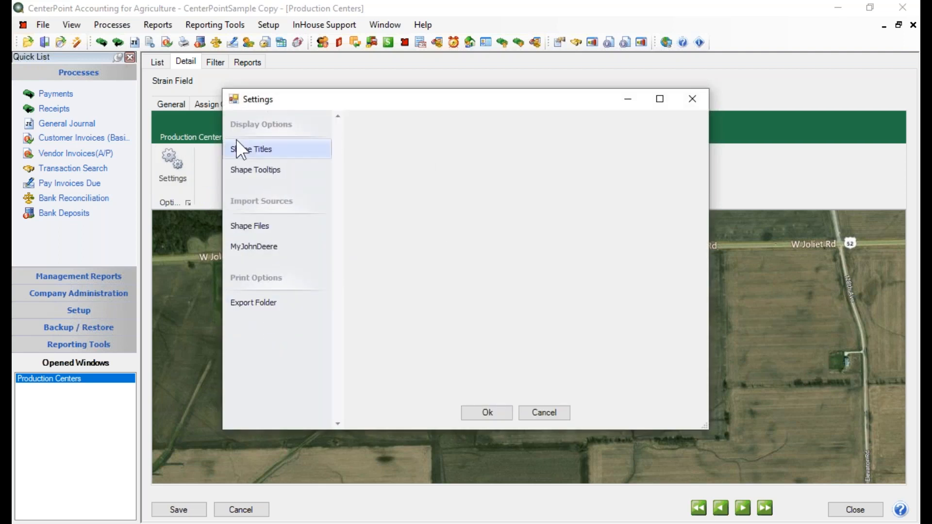
left_click(260, 247)
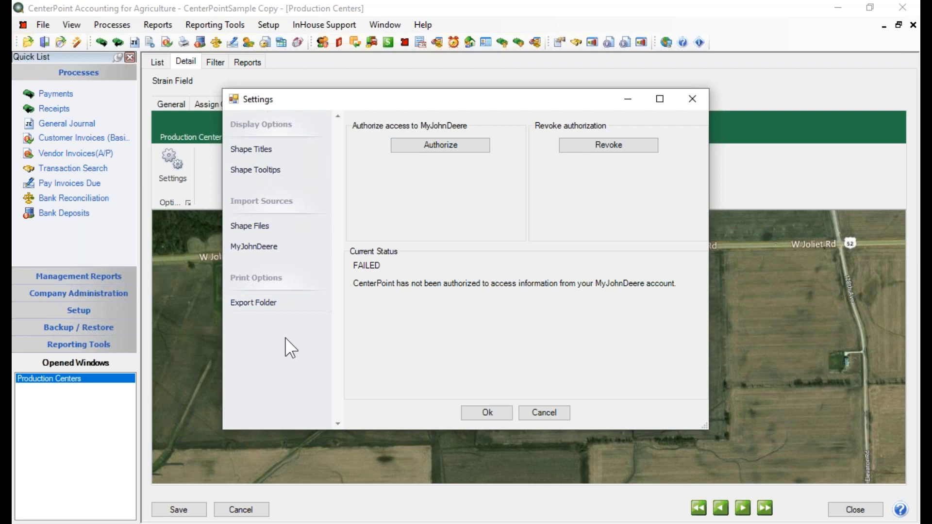
left_click(264, 151)
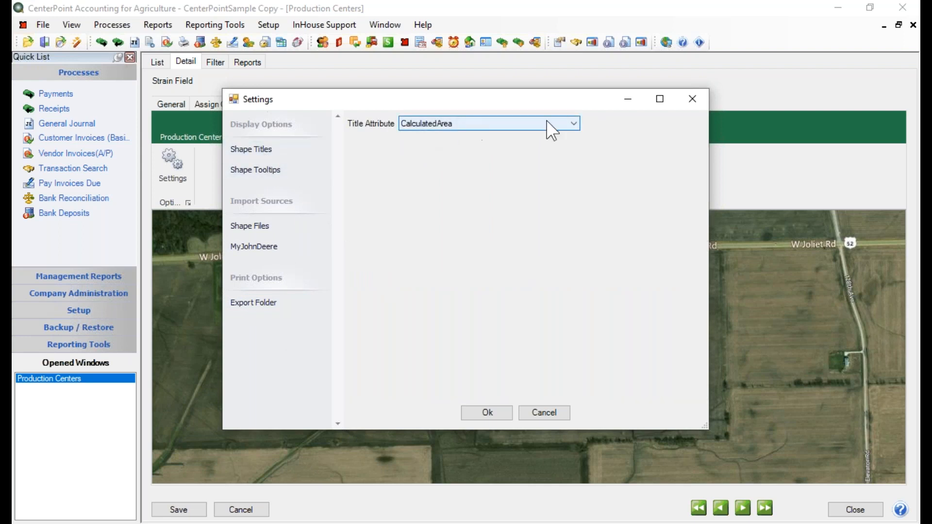
left_click(577, 124)
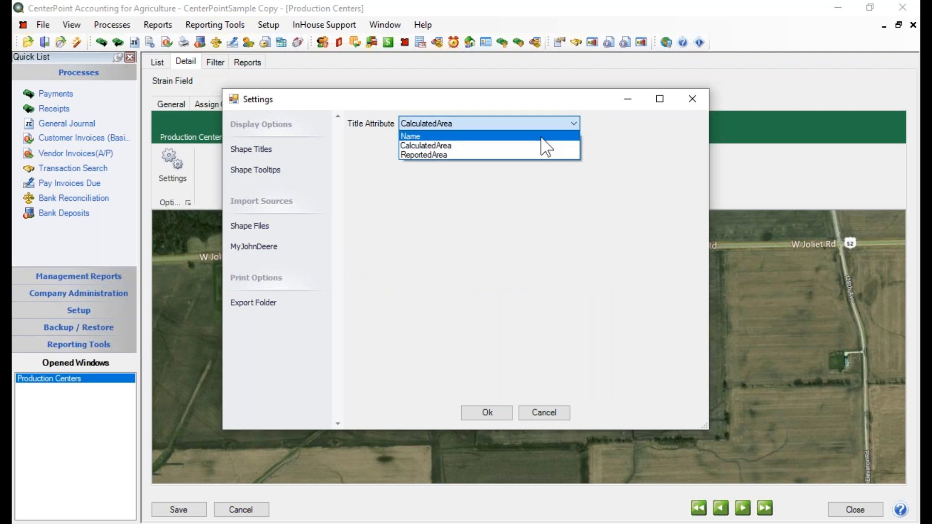
left_click(454, 137)
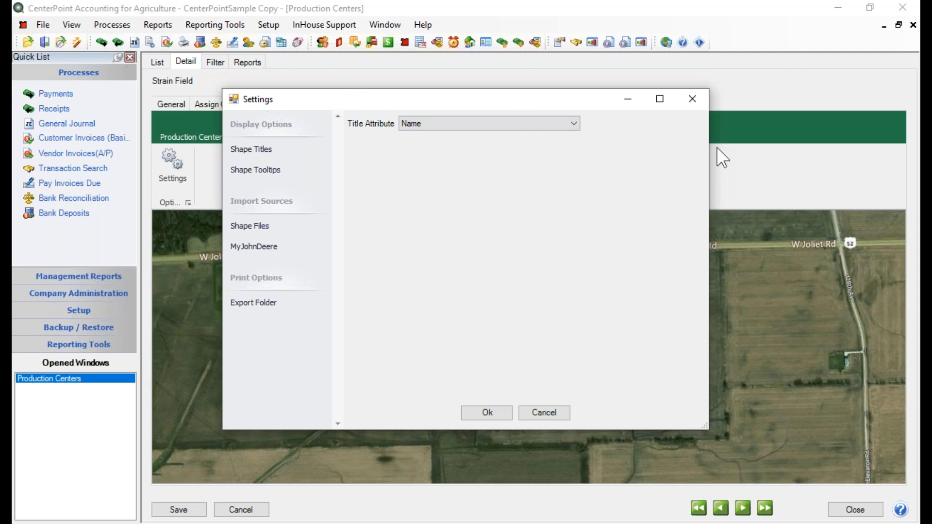
left_click(519, 122)
left_click(492, 142)
Review the shape tooltip attributes, the shape file import folder and the export file folder in the map settings.
left_click(256, 170)
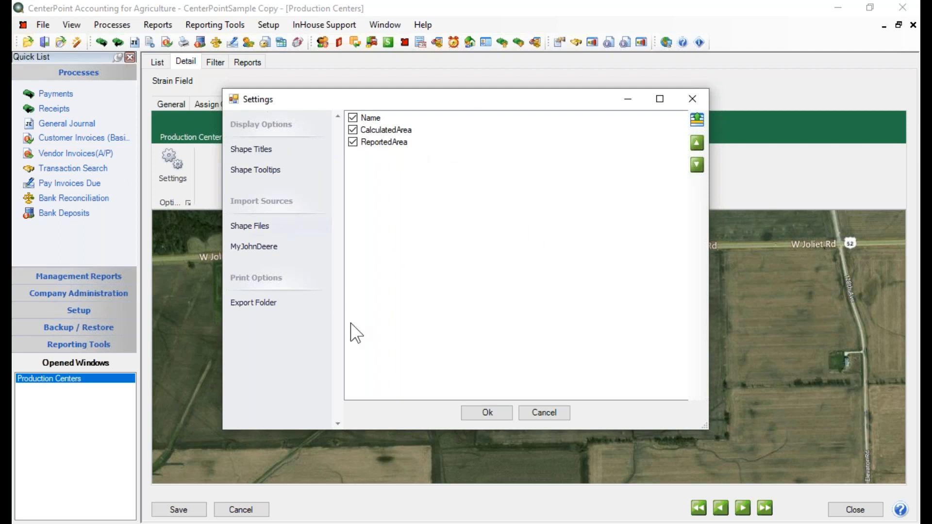
left_click(261, 227)
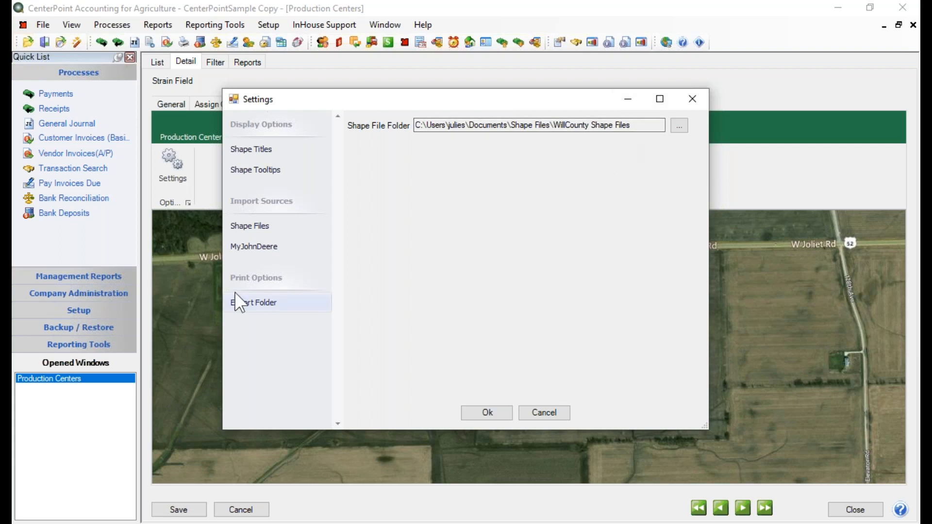
left_click(250, 303)
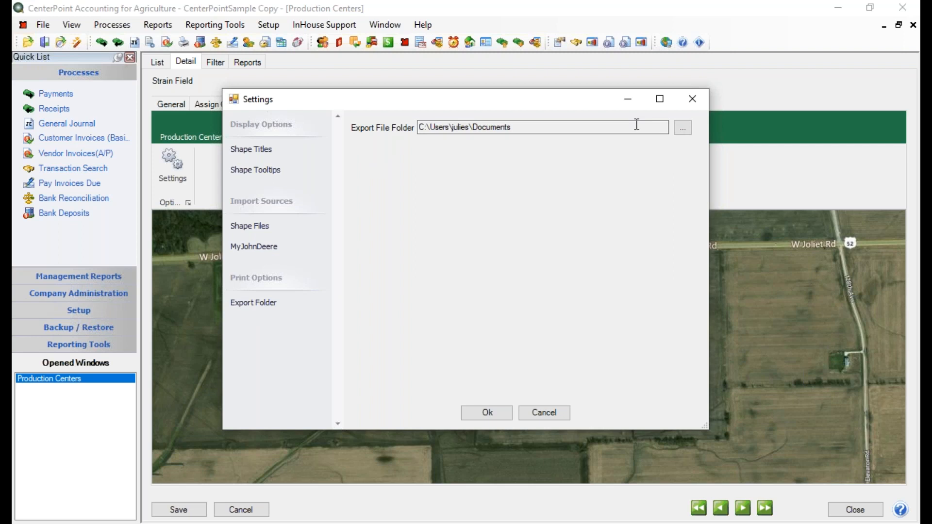
Accept the map settings and save the Strain Field without its boundary.
left_click(499, 412)
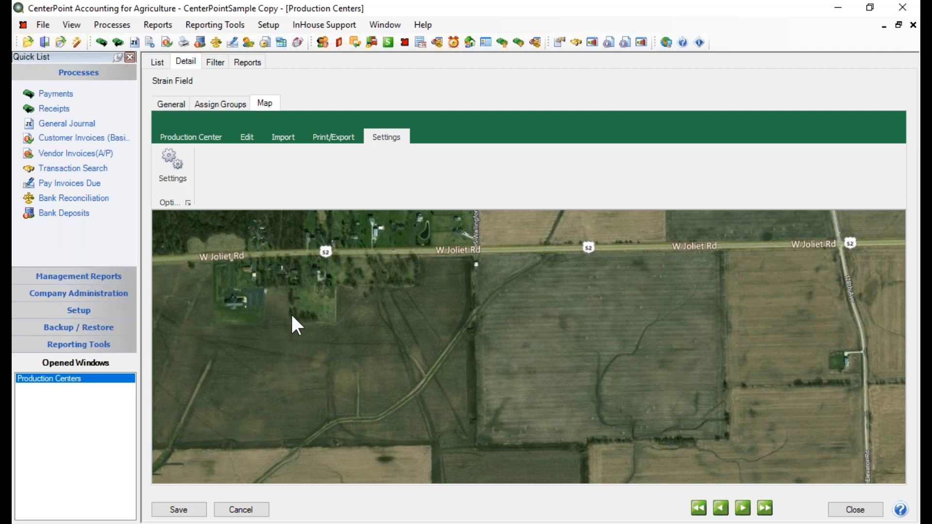
left_click(179, 509)
left_click(167, 513)
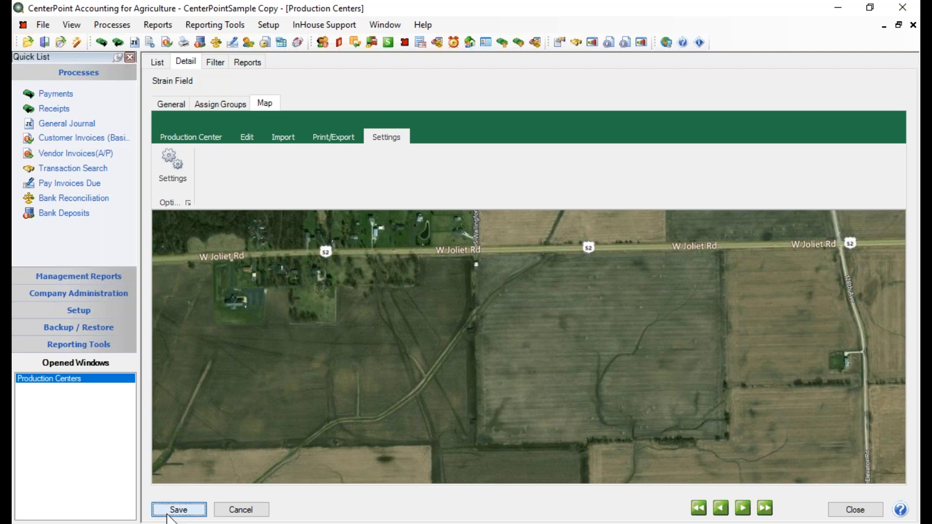